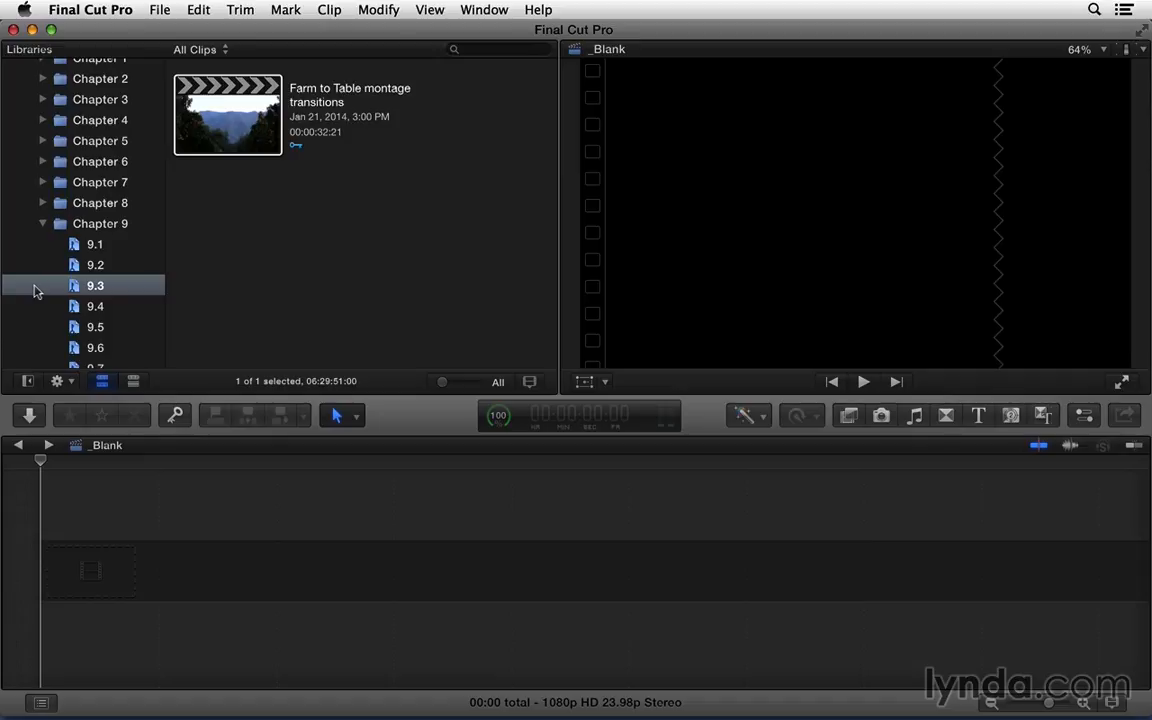
Step: Open the Farm to Table montage transitions project and add the default transition between Tree to Mountain pan and Orange grove solar flare
double_click(210, 124)
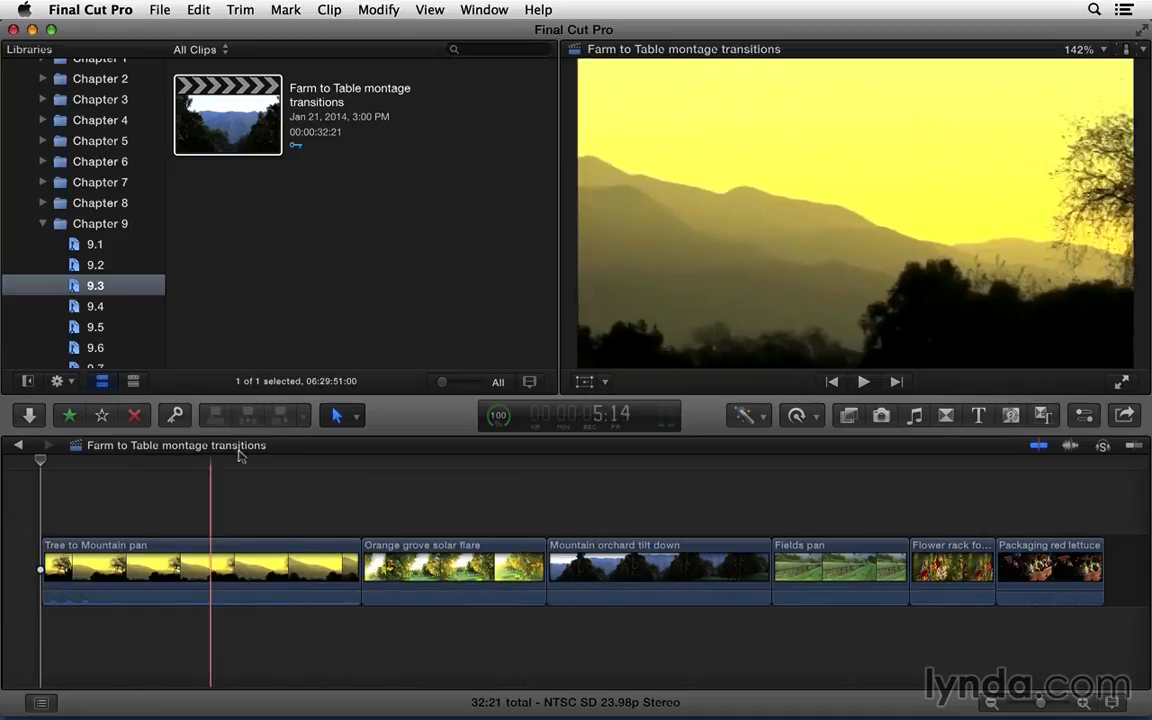
left_click(360, 553)
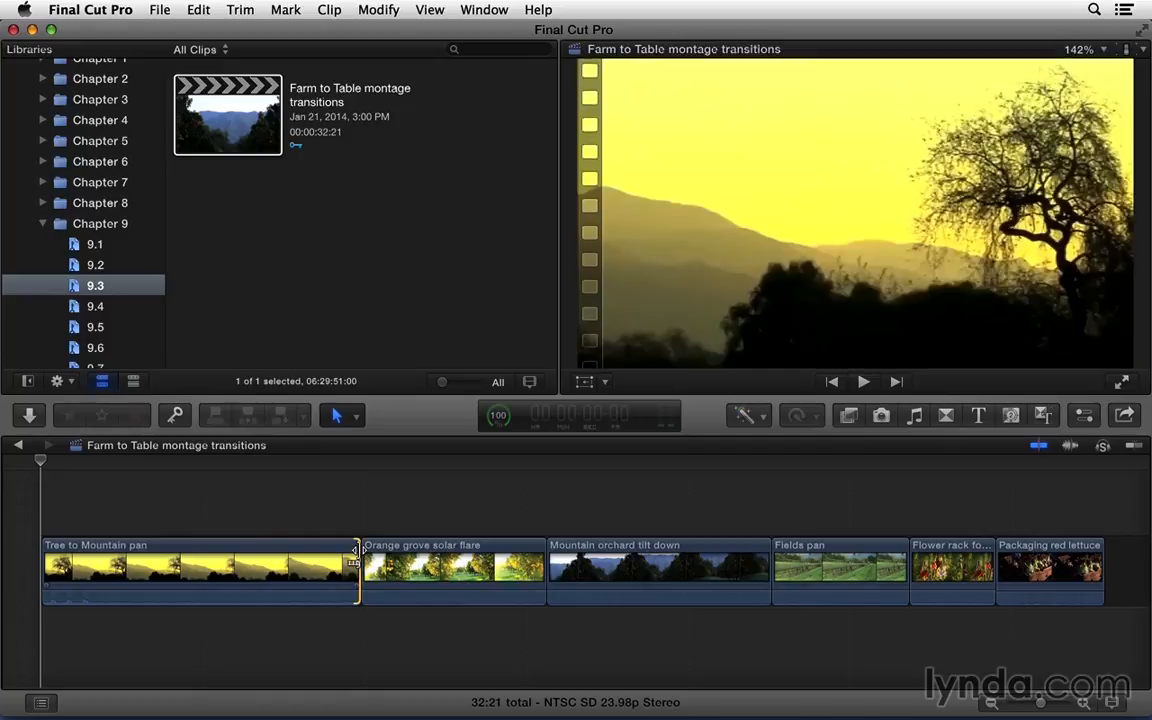
key("super+t")
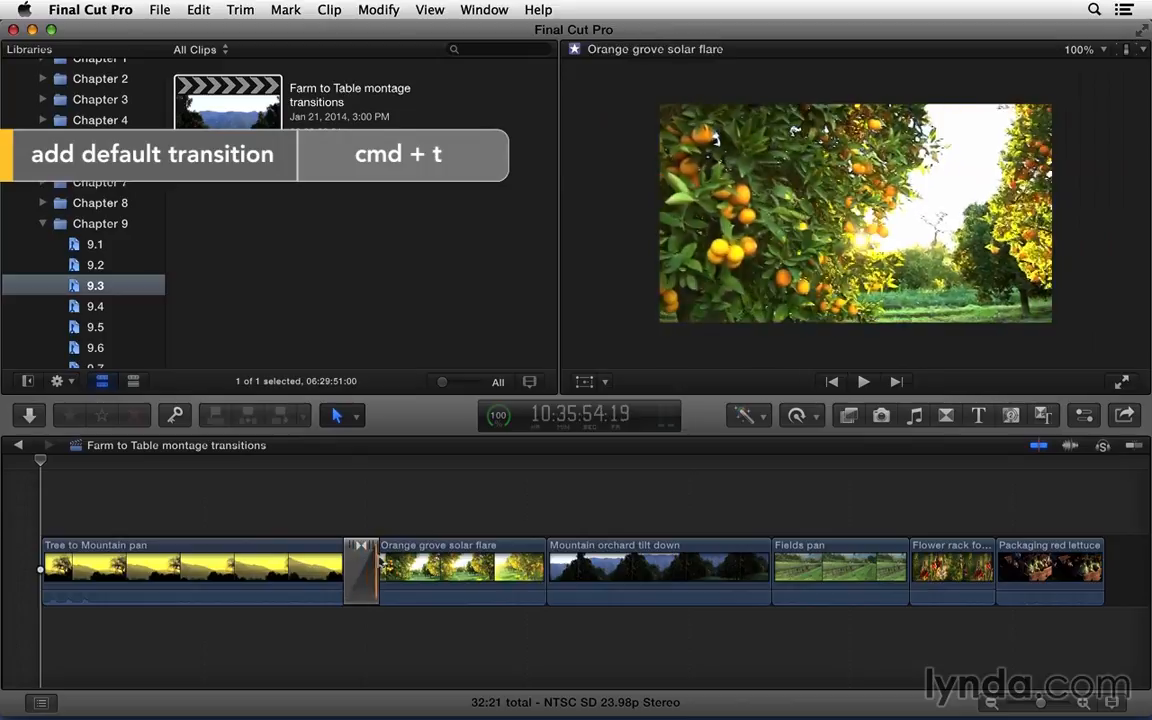
Step: Check the duration of the new transition and look up the default transition duration in the editing preferences
left_click(358, 568)
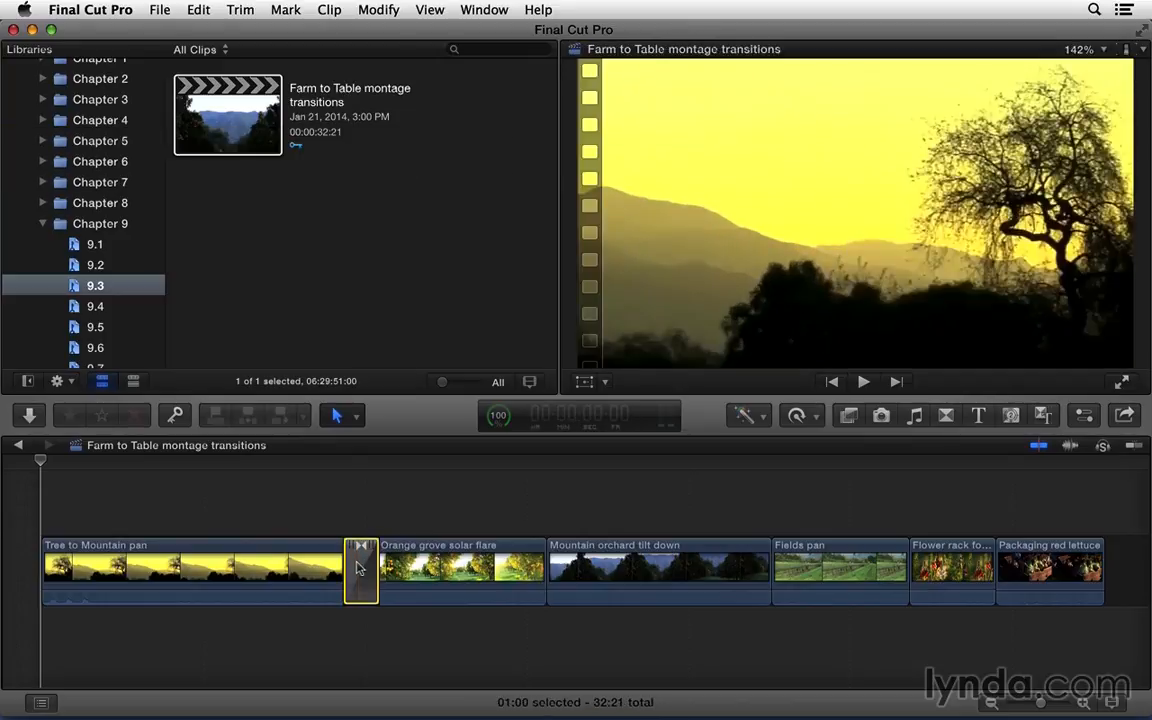
key("ctrl+d")
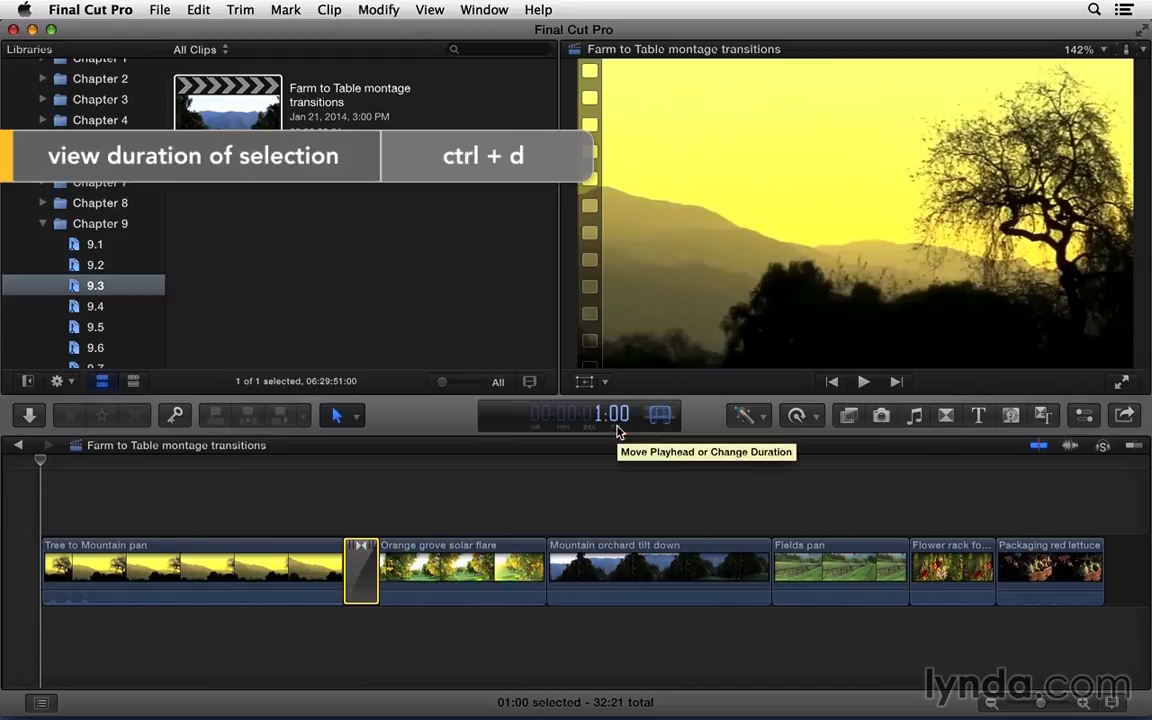
left_click(84, 9)
left_click(104, 58)
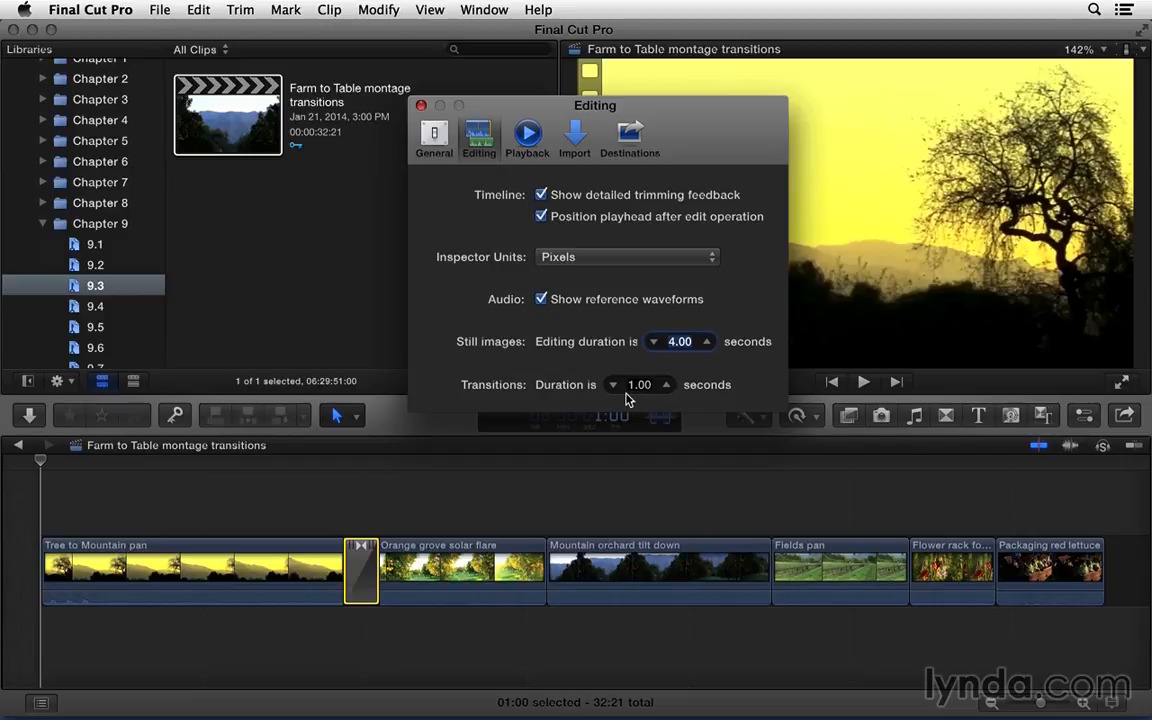
left_click(422, 107)
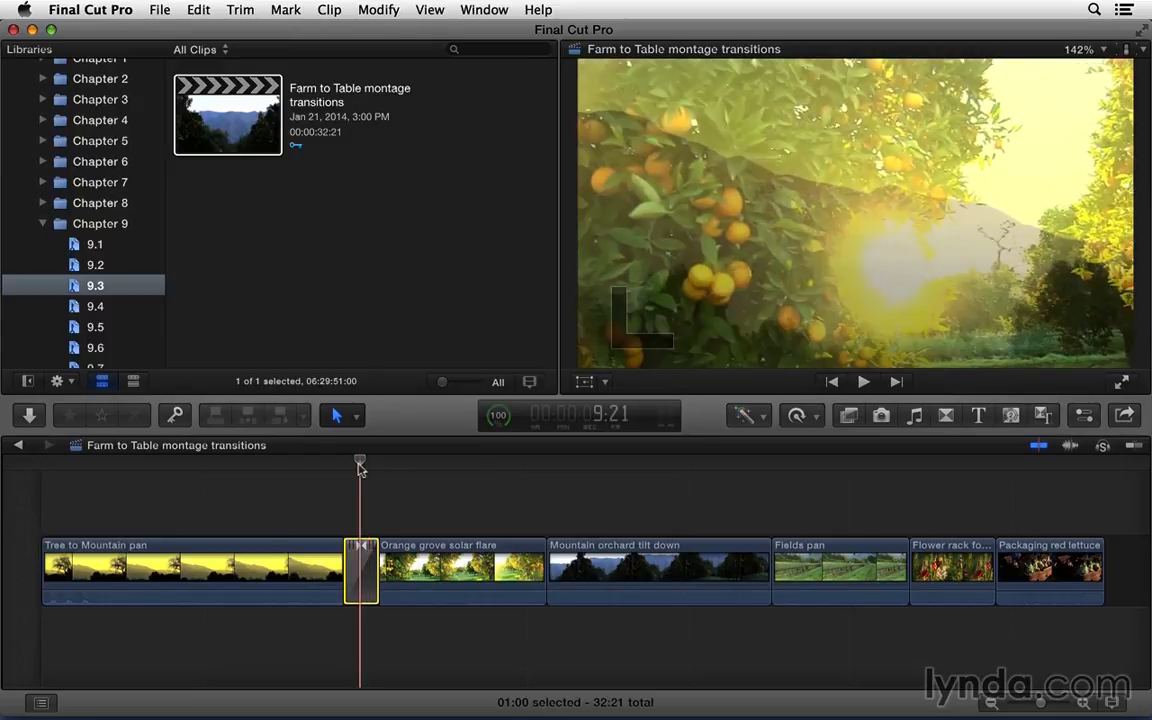
Step: Lengthen the transition between Tree to Mountain pan and Orange grove solar flare, and shorten it again by its edge
key("super+equal")
key("super+equal")
key("super+equal")
scroll(350, 484, "left", 3)
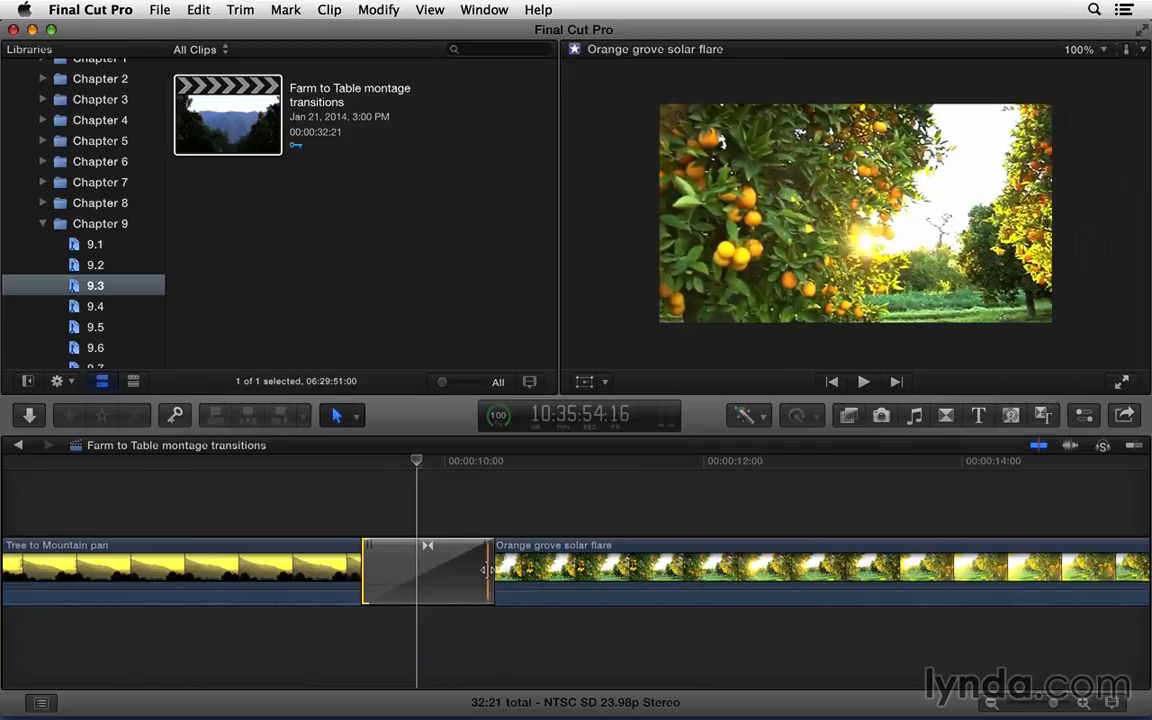
left_click_drag(490, 572, 556, 565)
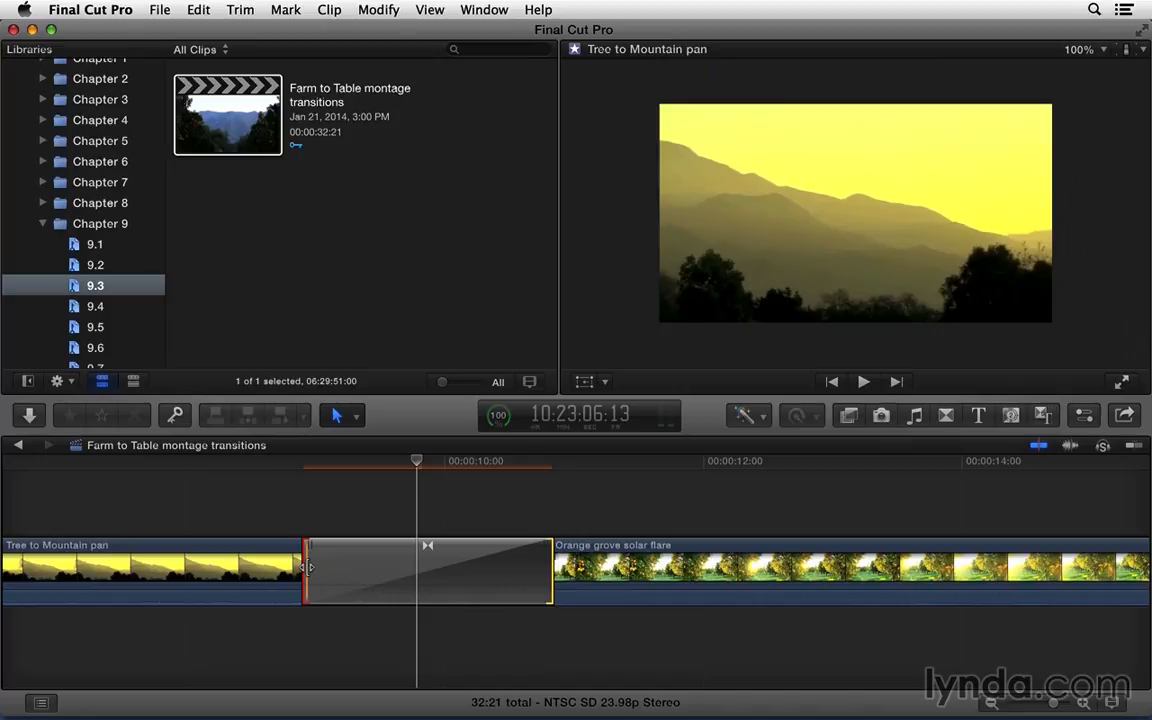
left_click_drag(548, 570, 483, 577)
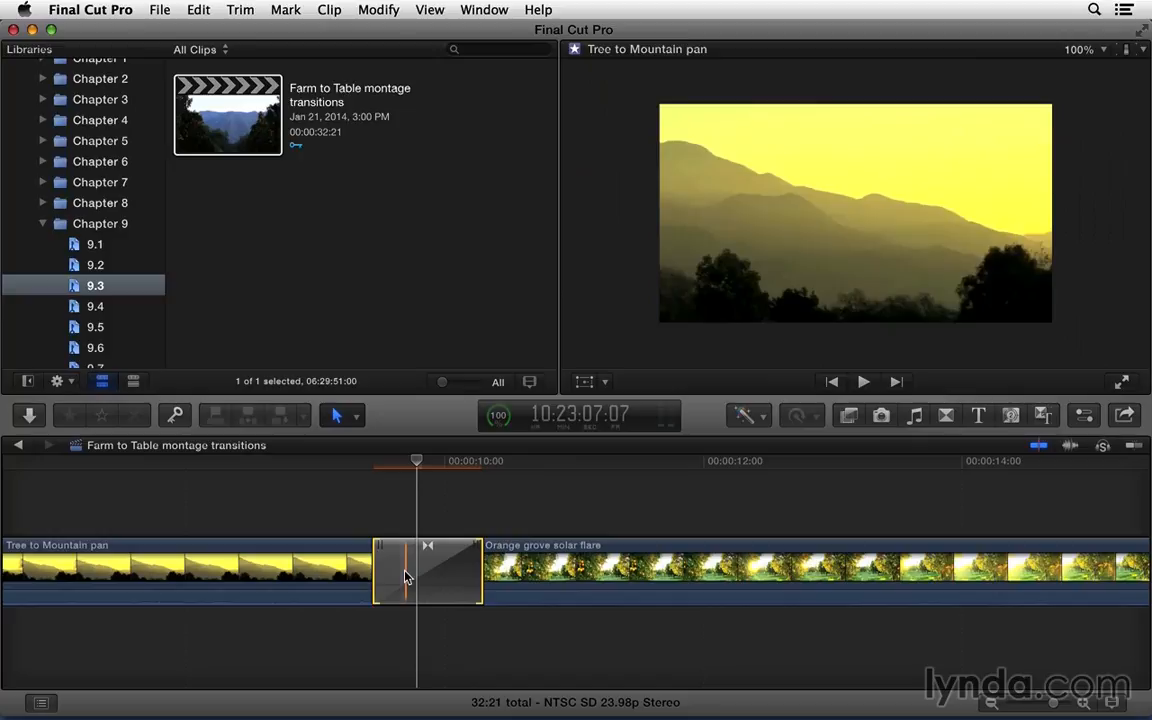
Step: Ripple-trim the two clips beneath the transition by a few frames and roll their shared edit point slightly earlier
mouse_move(474, 547)
left_mouse_down()
mouse_move(567, 540)
mouse_move(458, 540)
left_mouse_up()
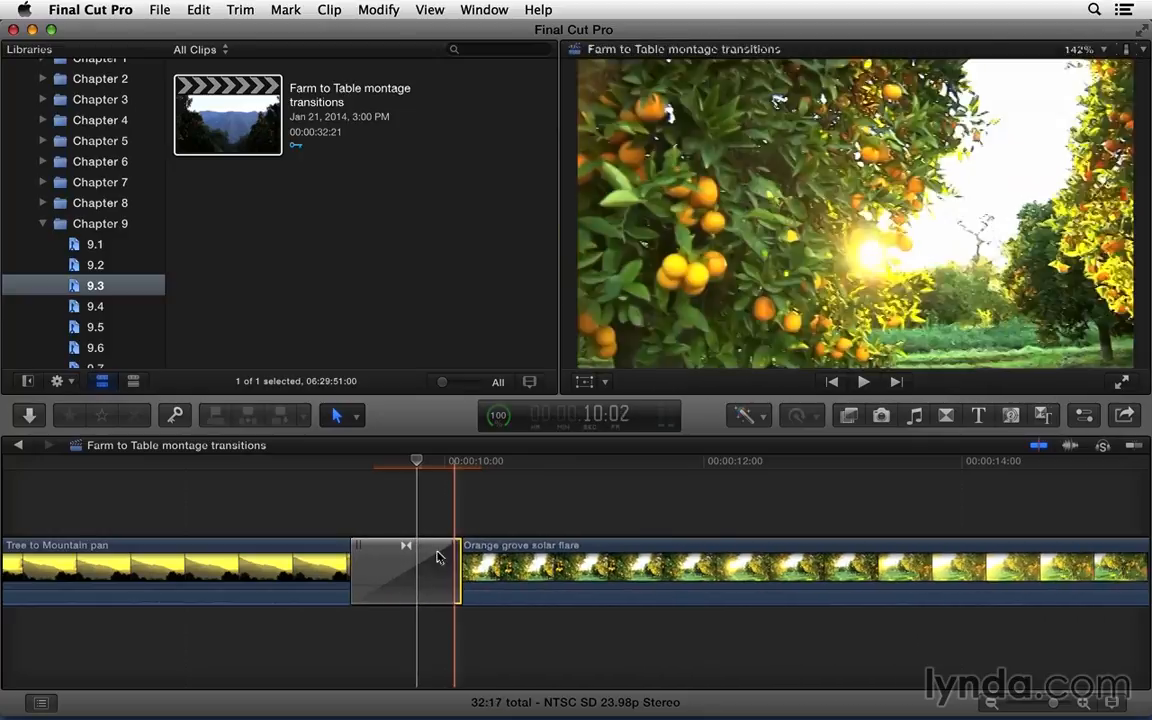
left_click_drag(360, 545, 328, 540)
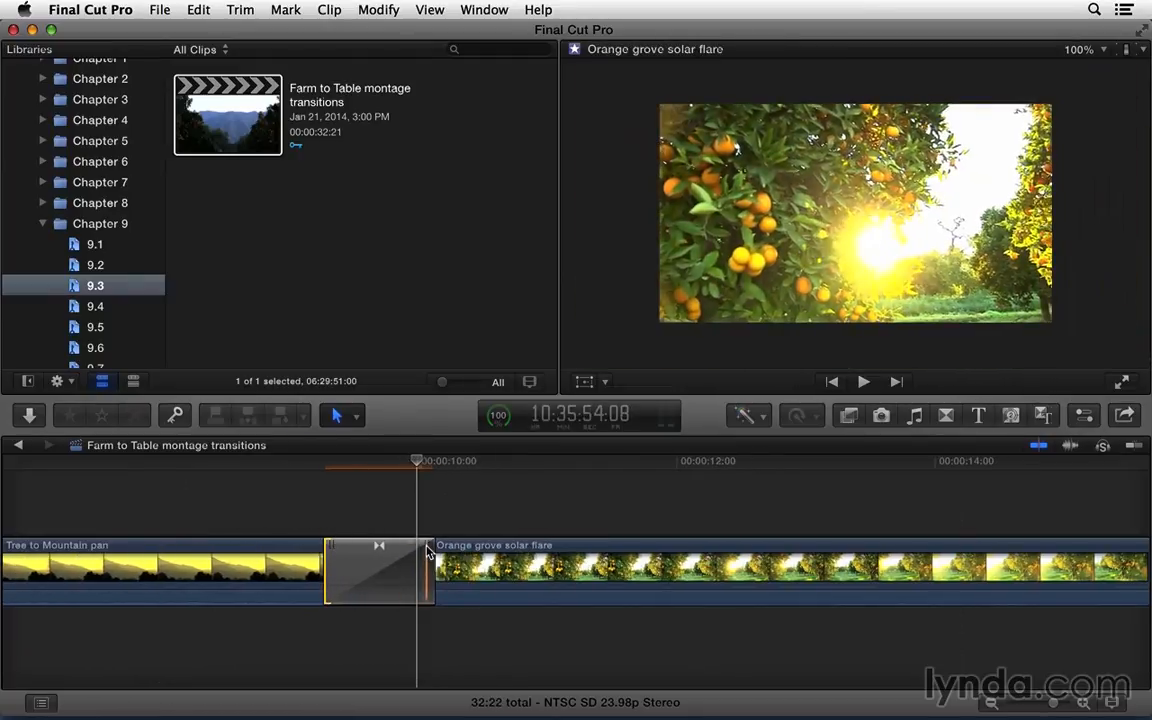
mouse_move(376, 548)
left_mouse_down()
mouse_move(525, 548)
mouse_move(325, 548)
mouse_move(401, 547)
mouse_move(356, 551)
left_mouse_up()
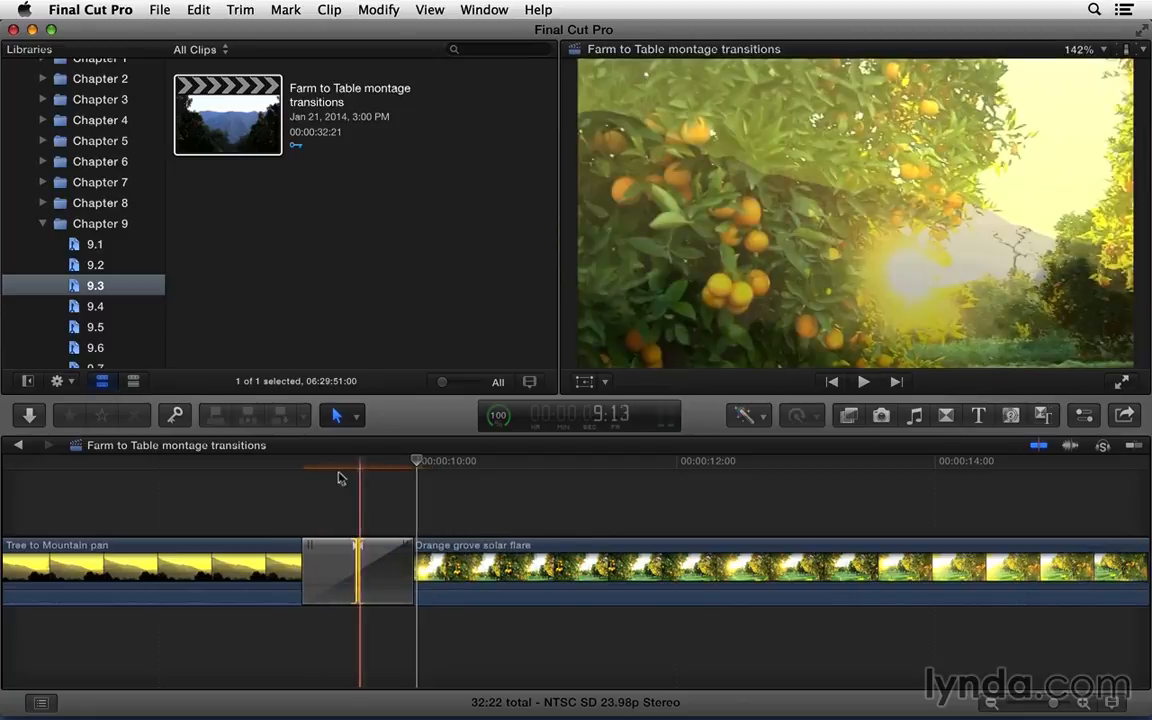
Step: Play through the transition after Tree to Mountain pan and delete it from the timeline
key("space")
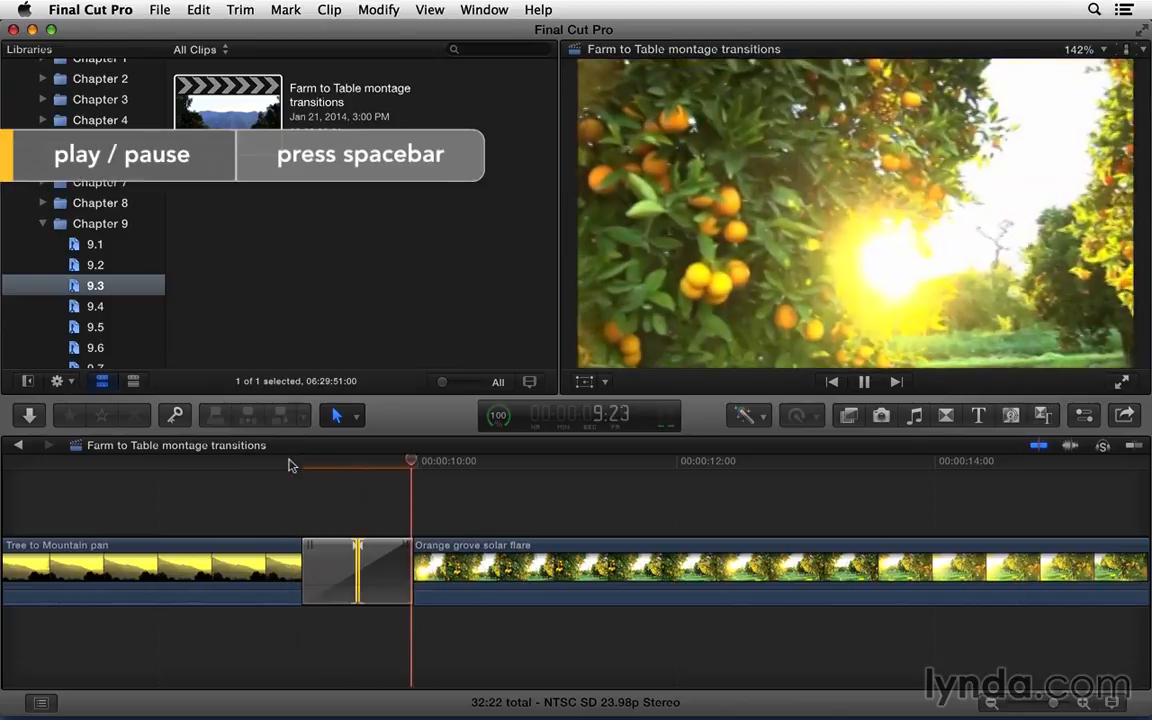
key("space")
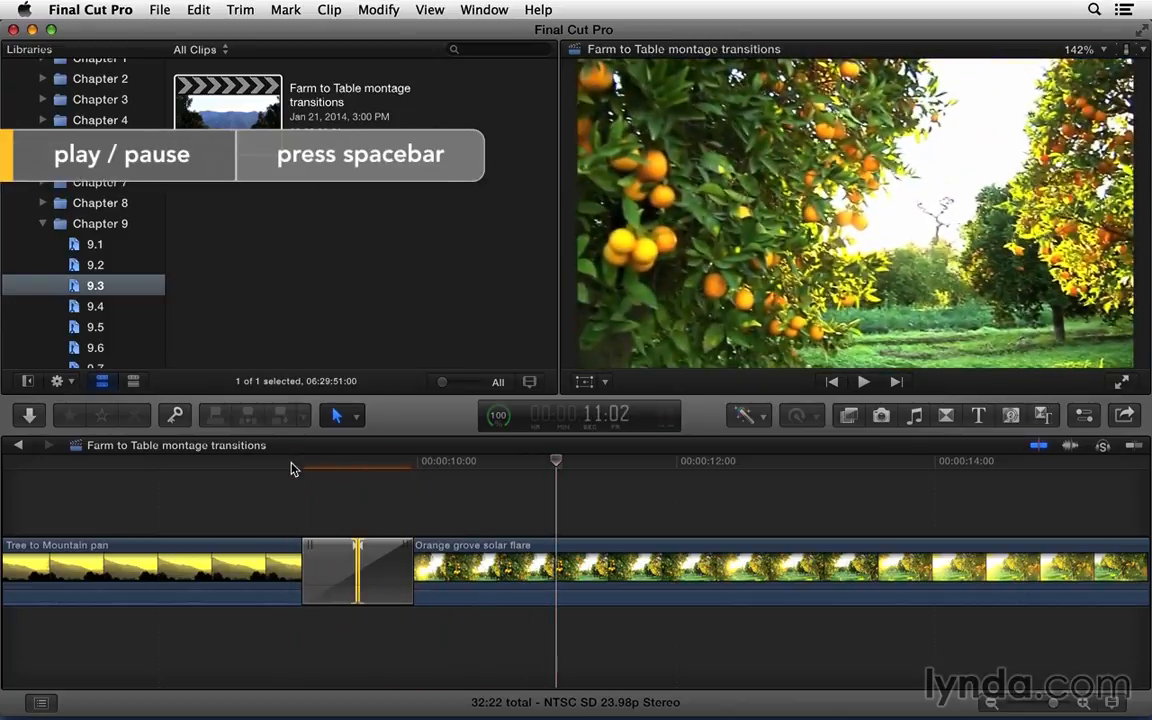
left_click(306, 565)
key("Delete")
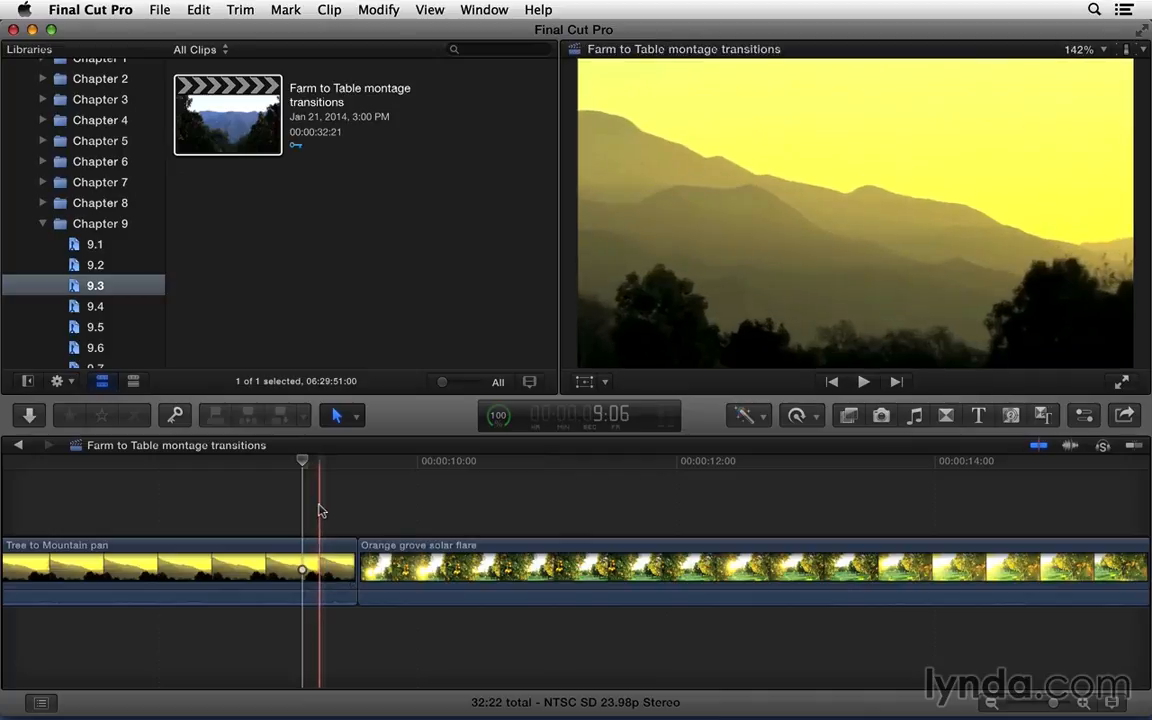
Step: Add the default transition to both ends of the Orange grove solar flare clip at once
key("super+minus")
left_click(501, 599)
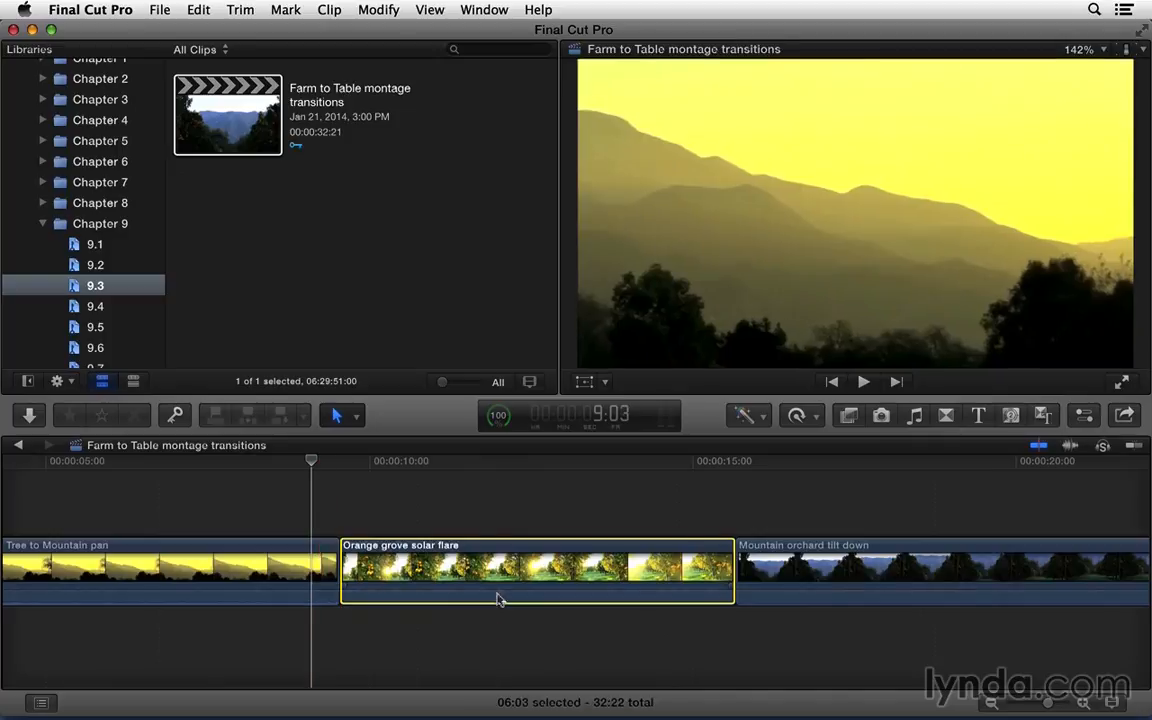
key("super+t")
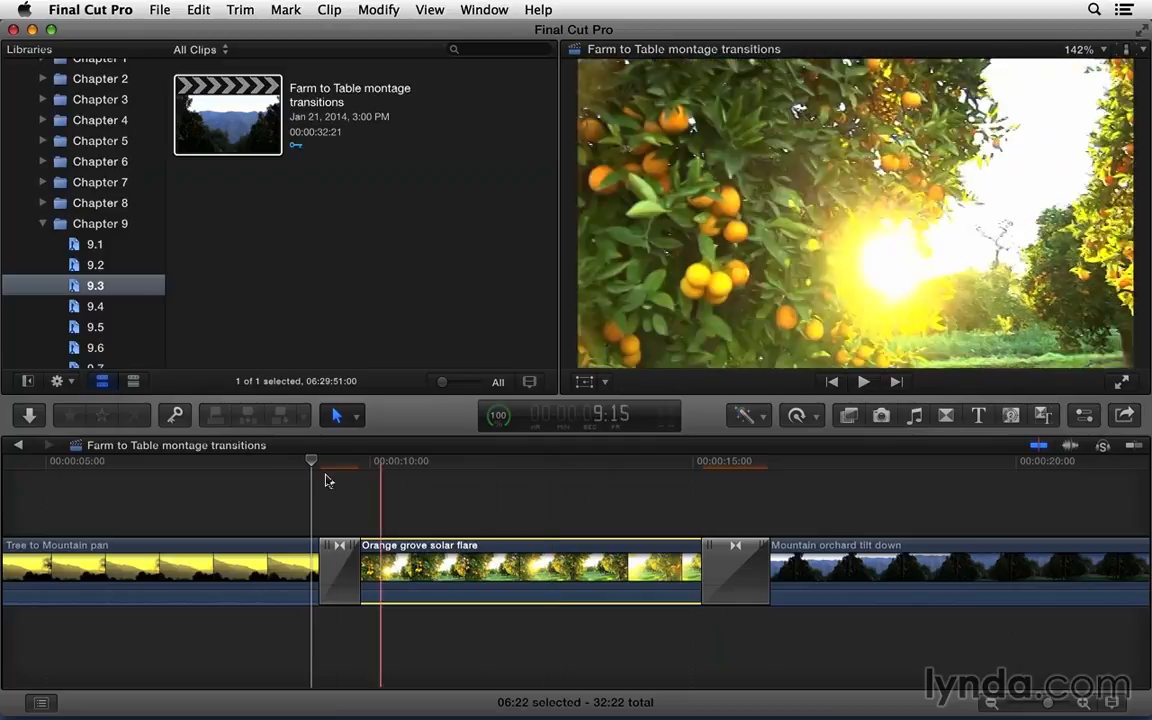
Step: Expand audio and video of Tree to Mountain pan and Orange grove solar flare to inspect the overlapping audio under their transition
left_click_drag(270, 502, 402, 590)
right_click(401, 567)
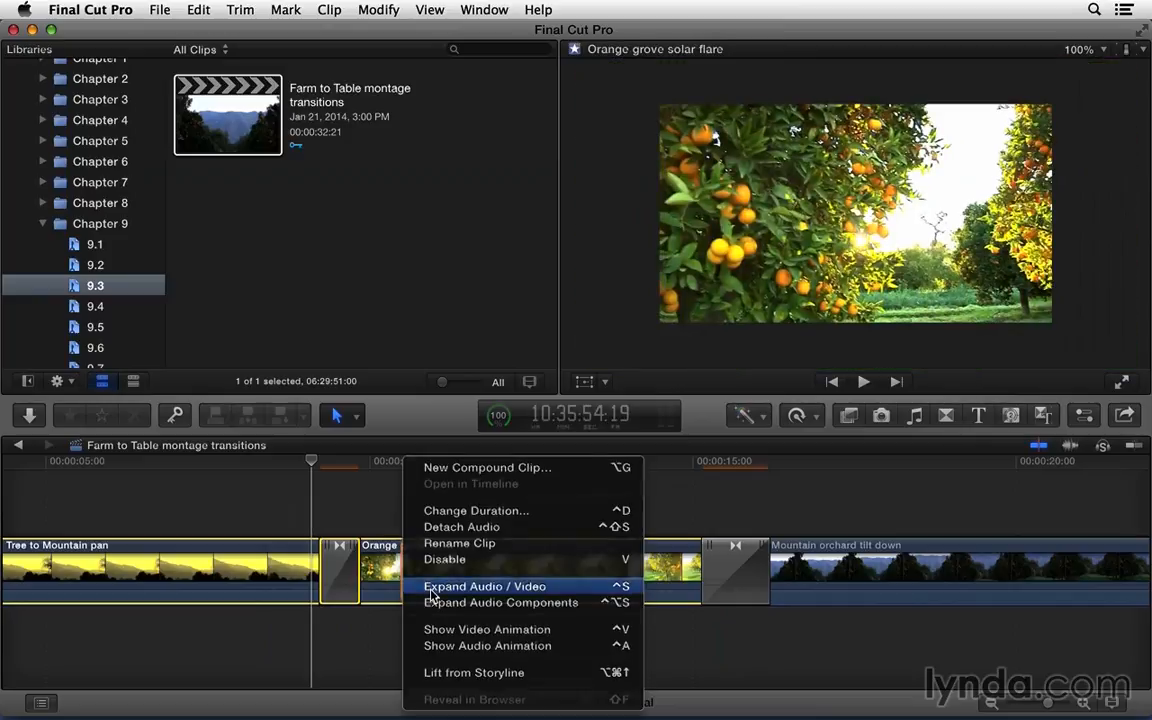
left_click(432, 591)
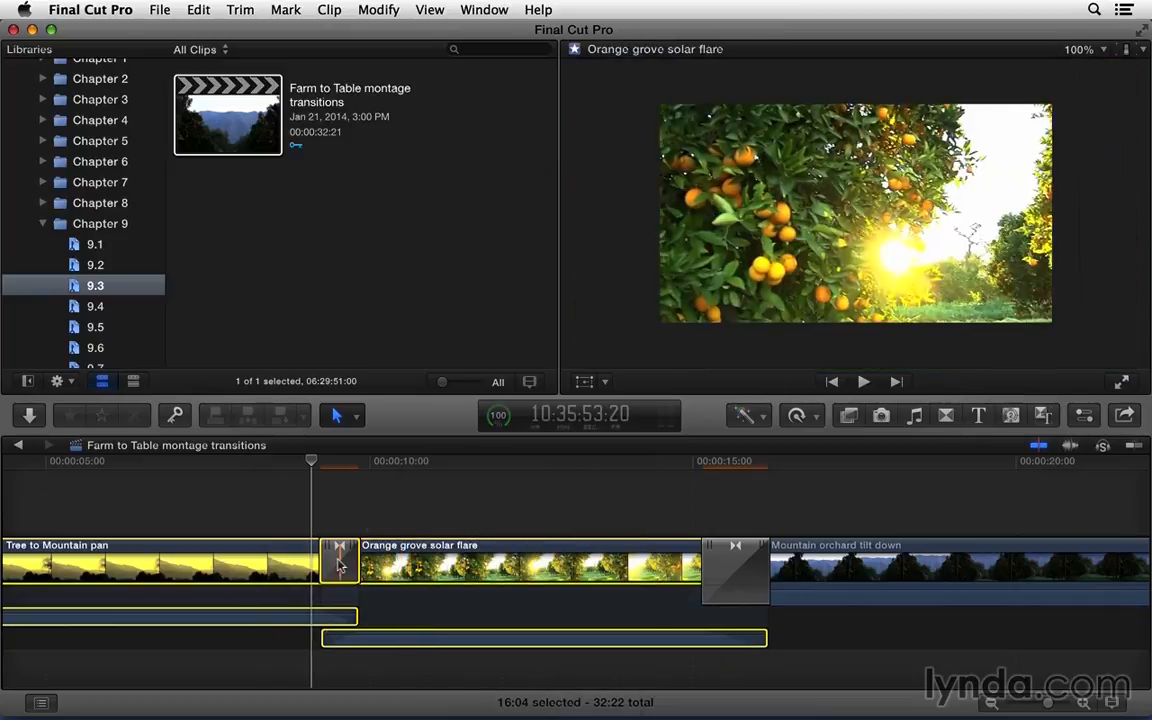
scroll(338, 566, "left", 5)
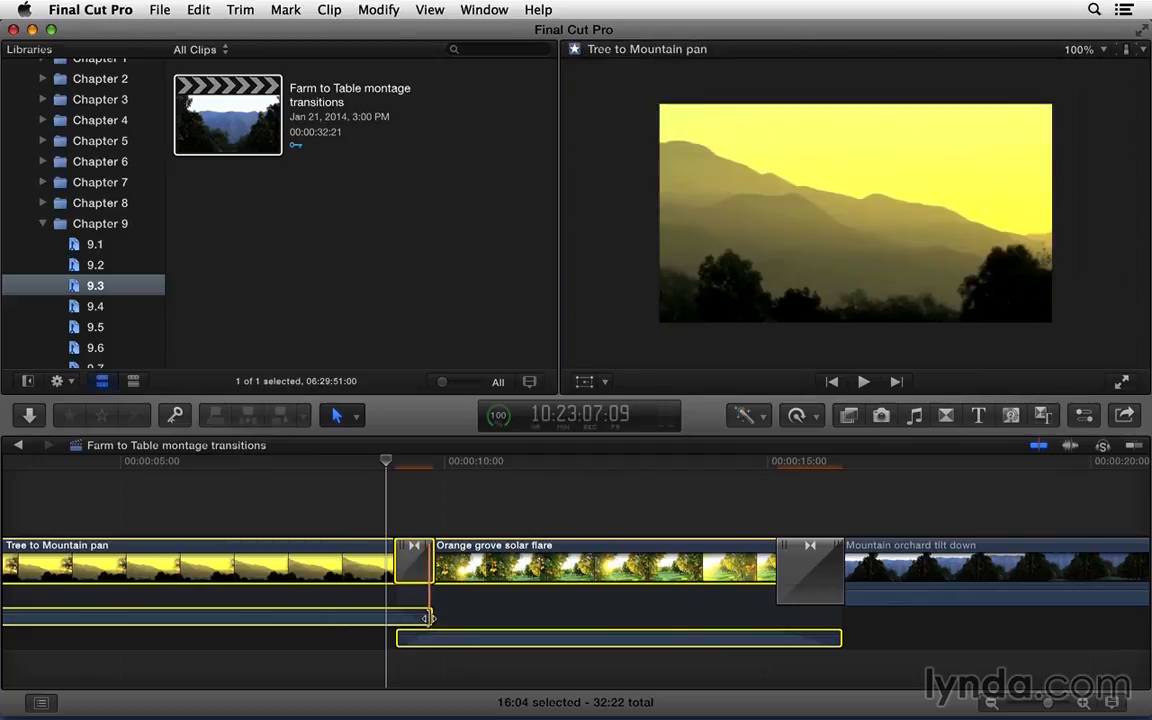
mouse_move(430, 618)
left_mouse_down()
mouse_move(458, 617)
mouse_move(433, 621)
left_mouse_up()
Step: Collapse the expanded audio and video of Tree to Mountain pan and Orange grove solar flare and clear the selection
left_click_drag(374, 507, 478, 561)
right_click(478, 563)
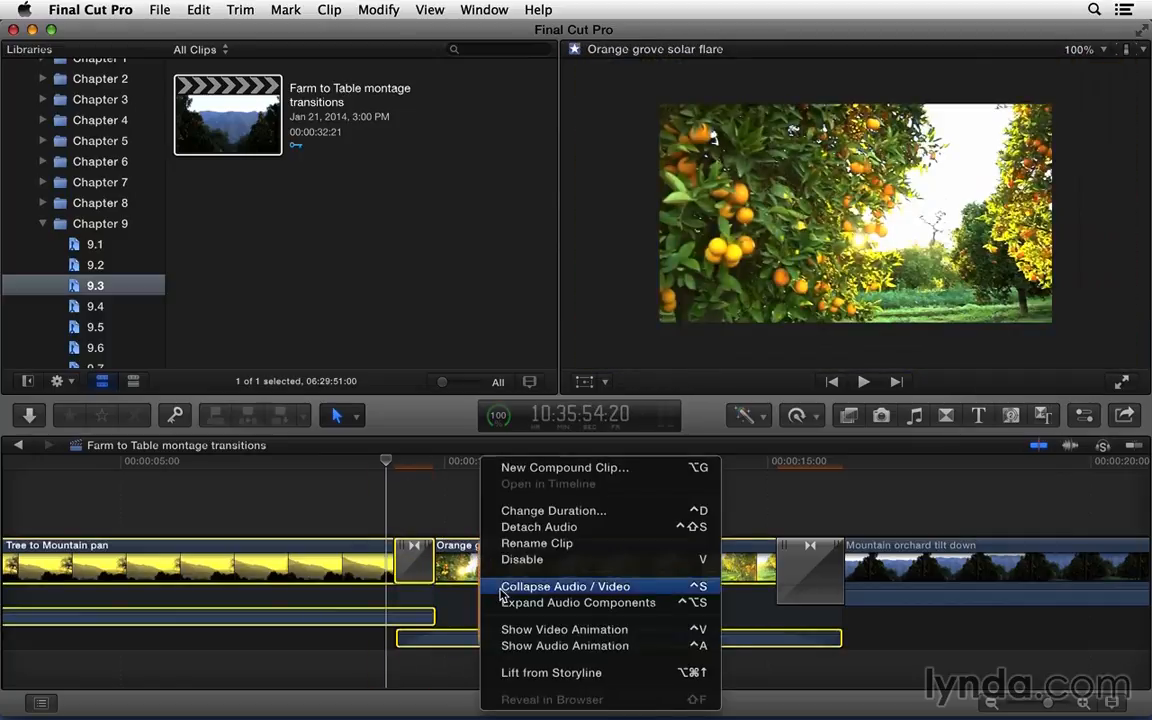
left_click(490, 586)
left_click(477, 515)
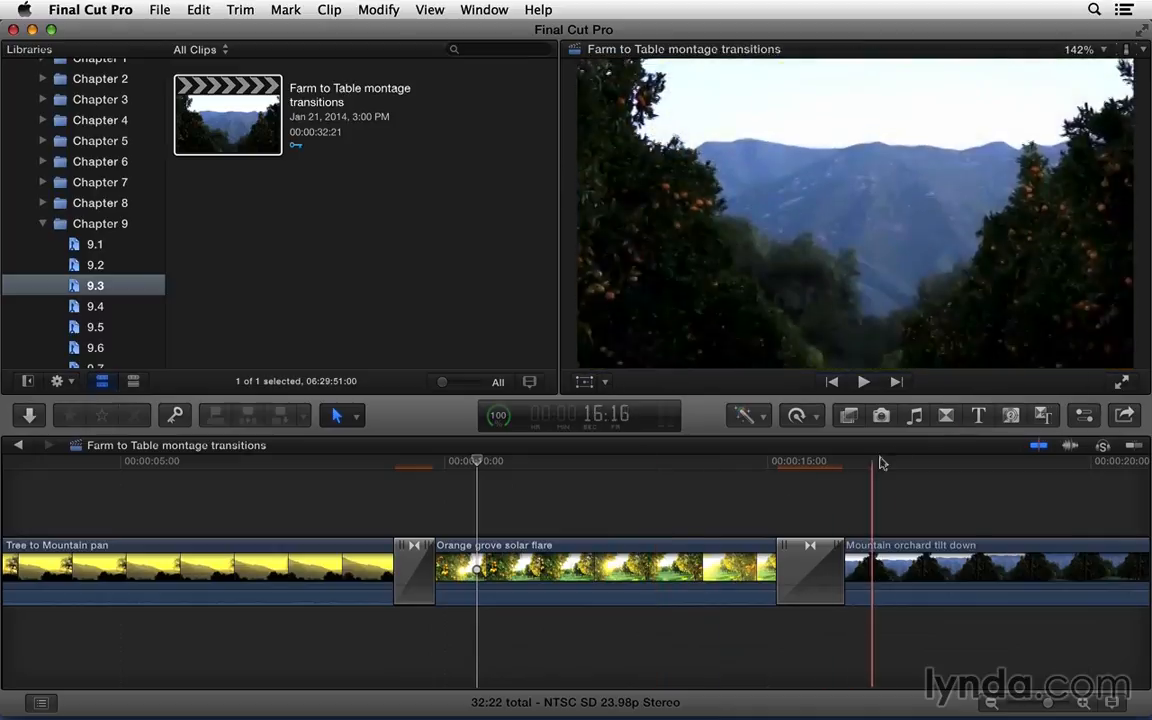
Step: Open the transitions browser and look through the Blurs, Dissolves, Lights and Movements categories
left_click(945, 418)
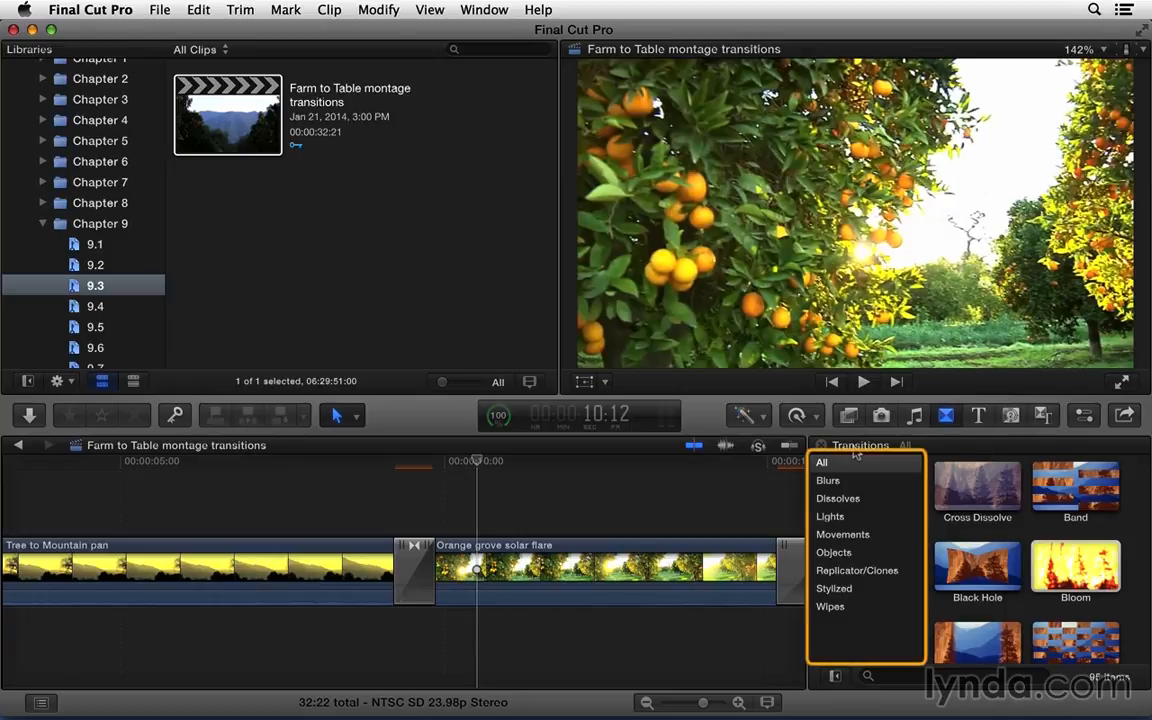
left_click(862, 481)
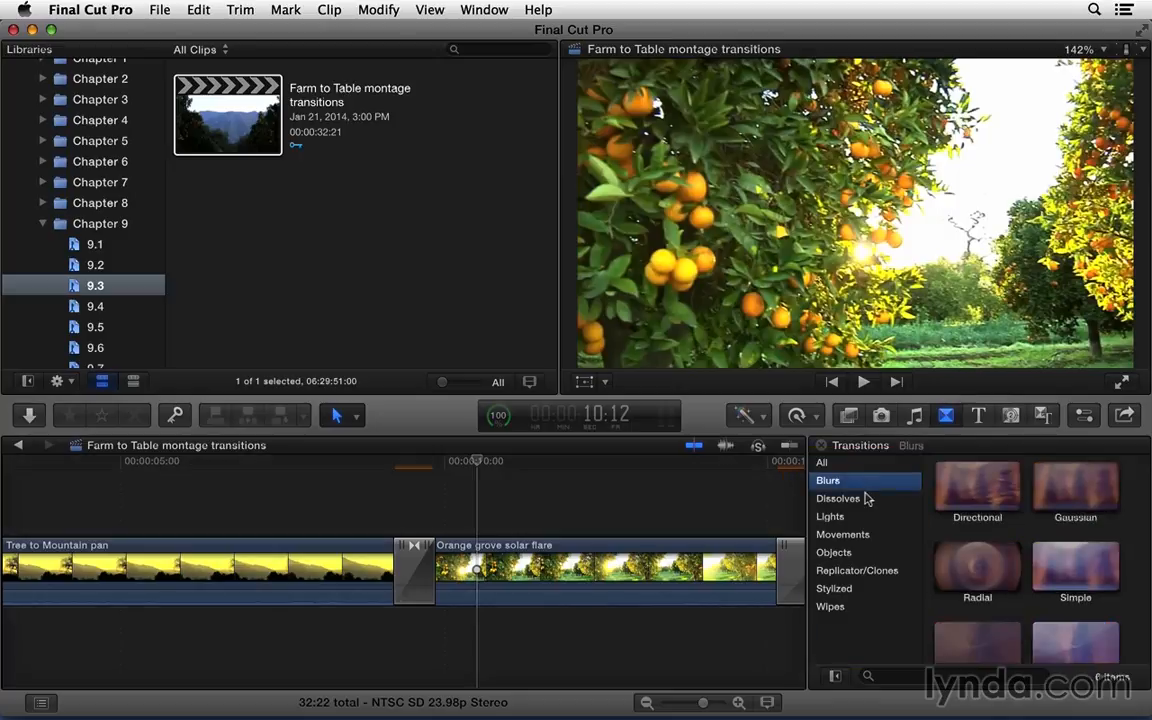
left_click(866, 499)
left_click(864, 516)
left_click(866, 534)
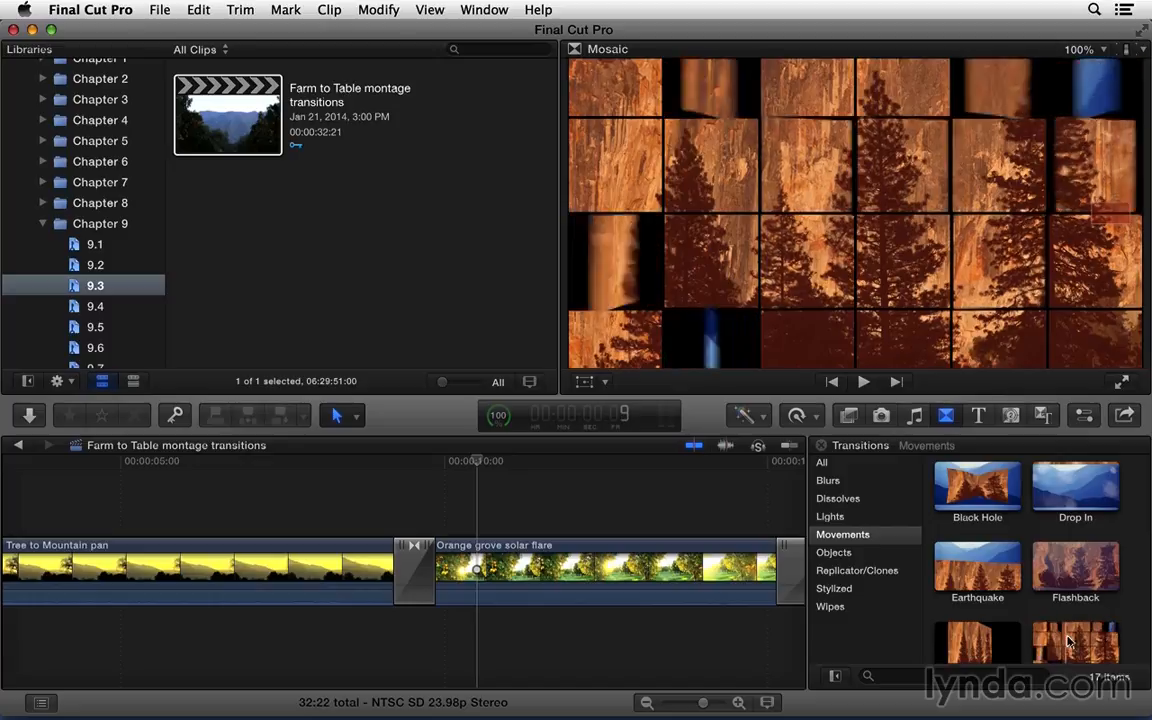
scroll(1094, 642, "down", 2)
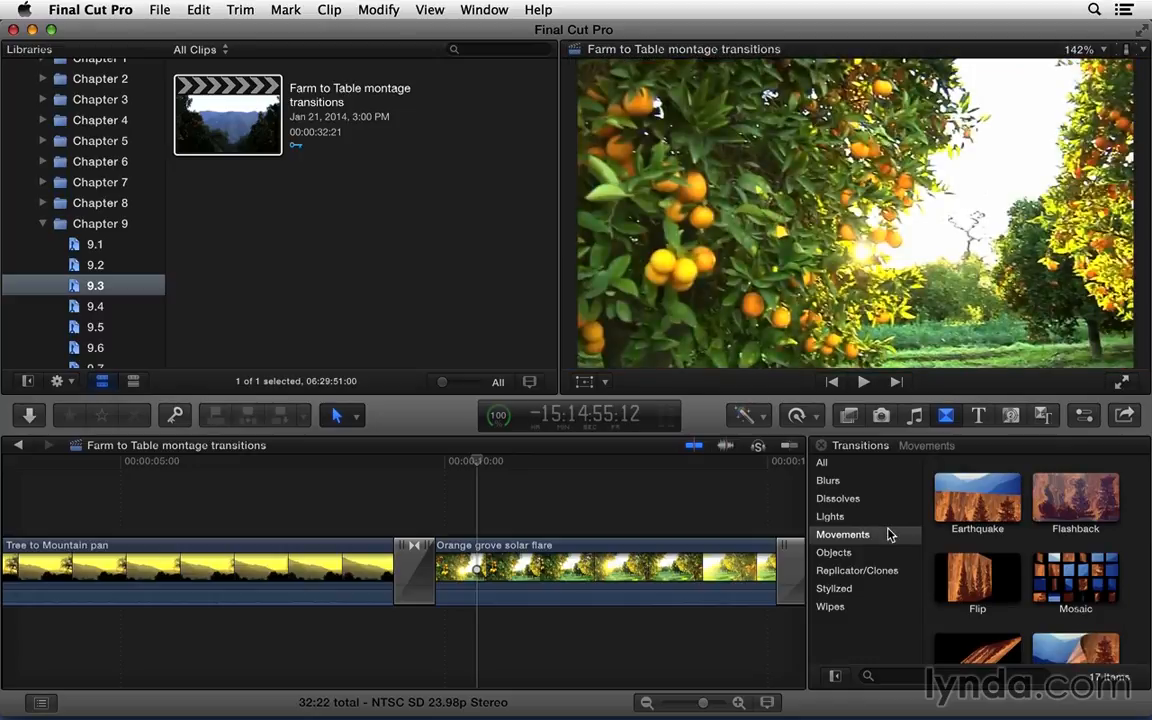
Step: Place the Lens Flare transition from the Lights category between Mountain orchard tilt down and Fields pan
key("shift+z")
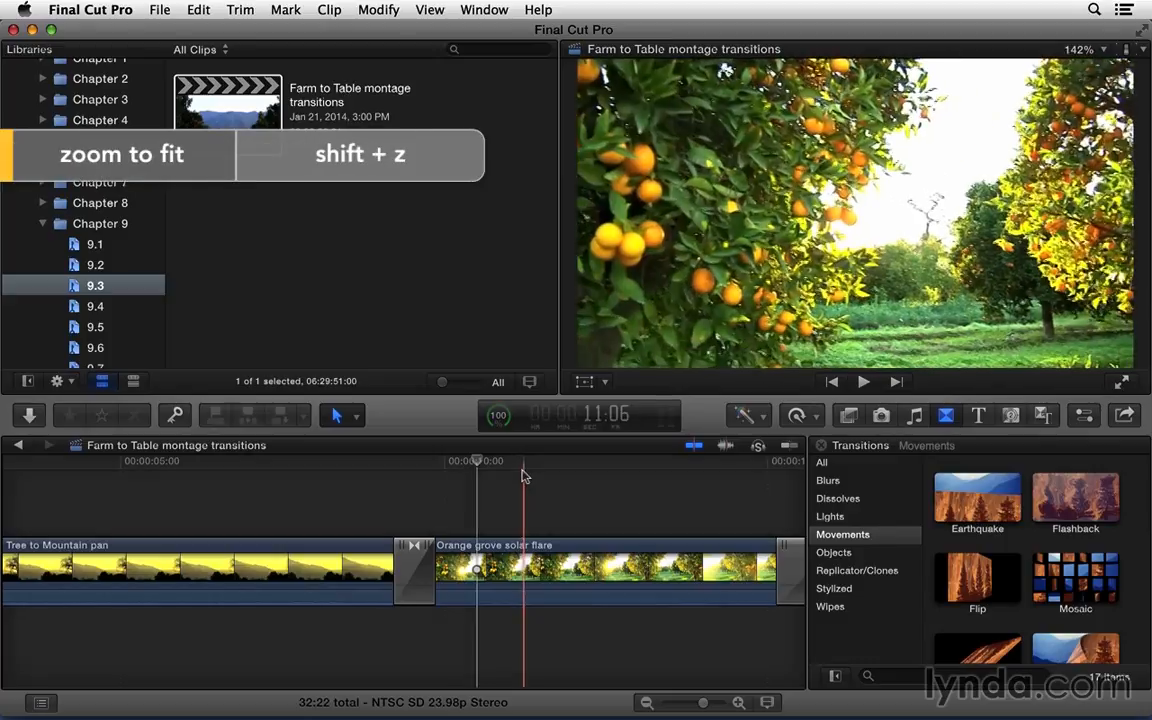
key("shift+z")
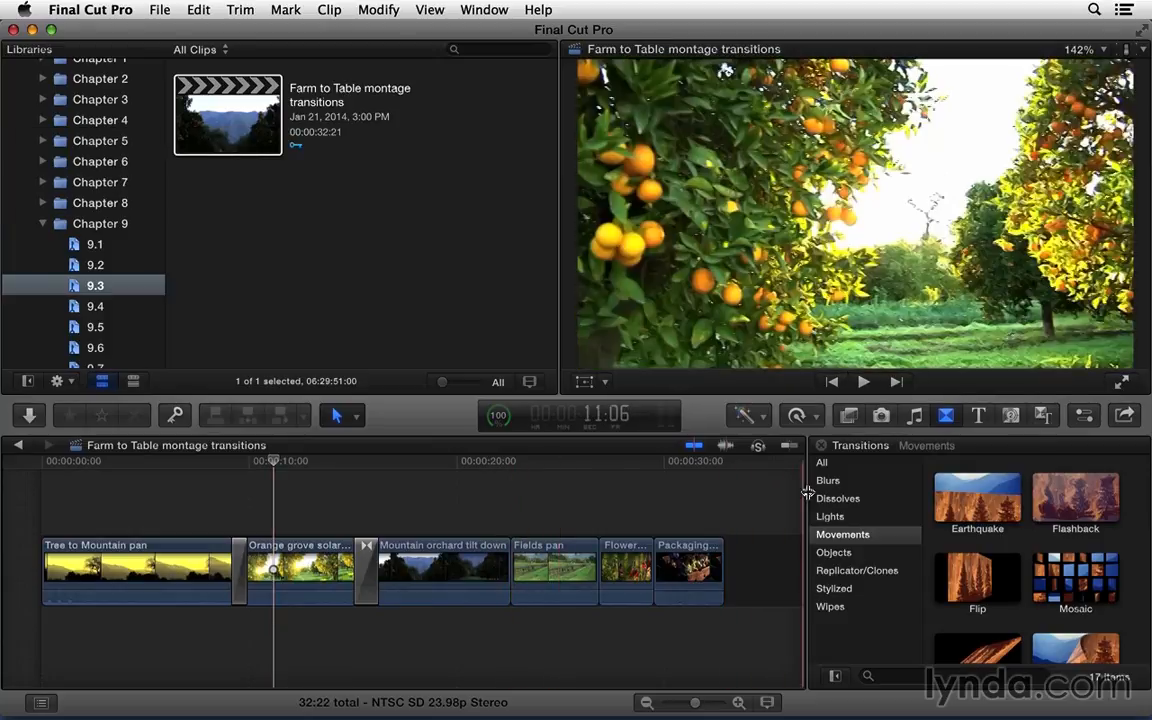
left_click(878, 482)
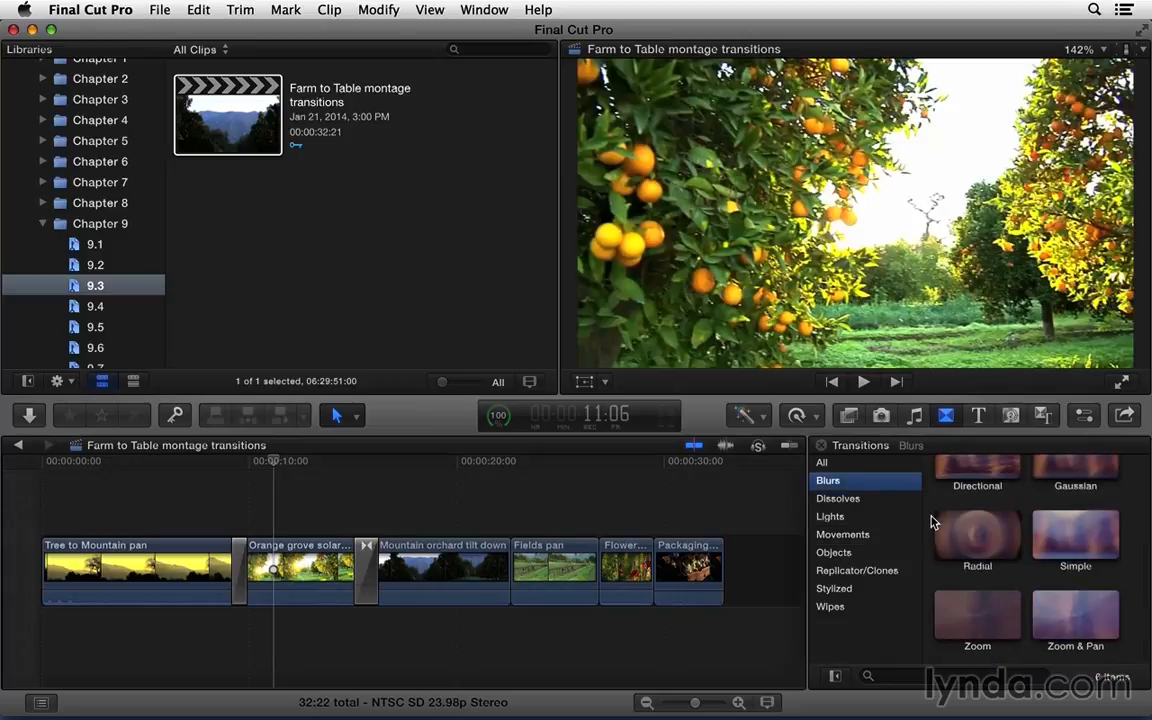
left_click(877, 498)
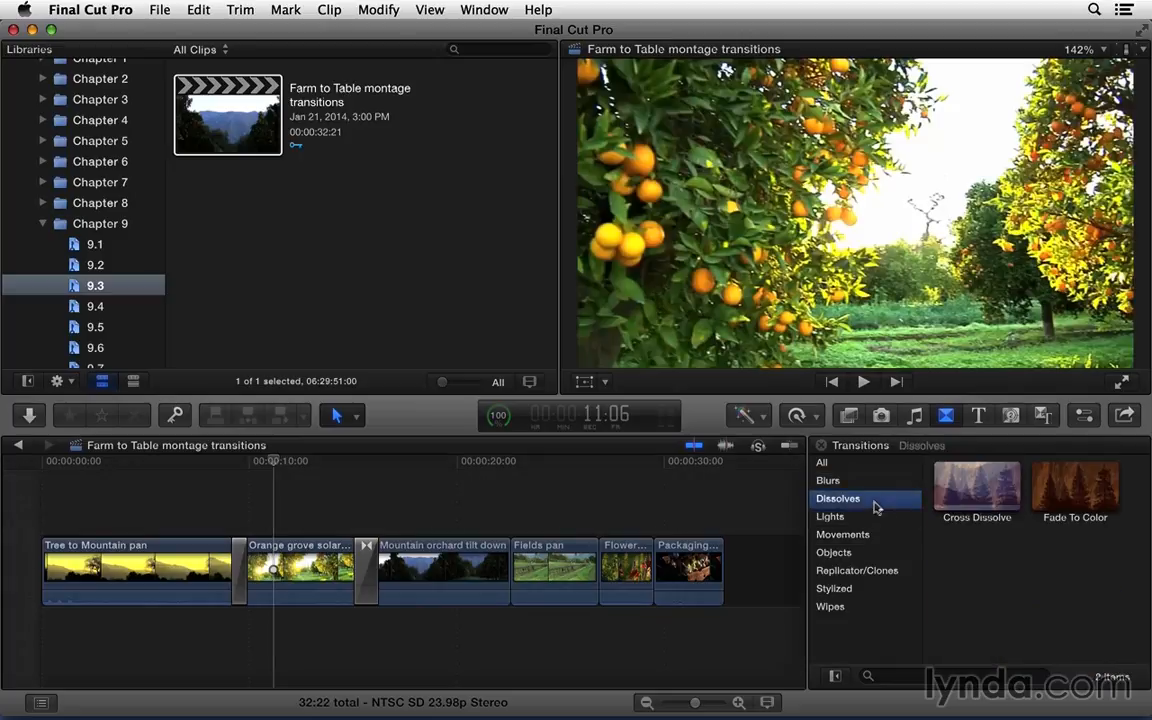
left_click(877, 516)
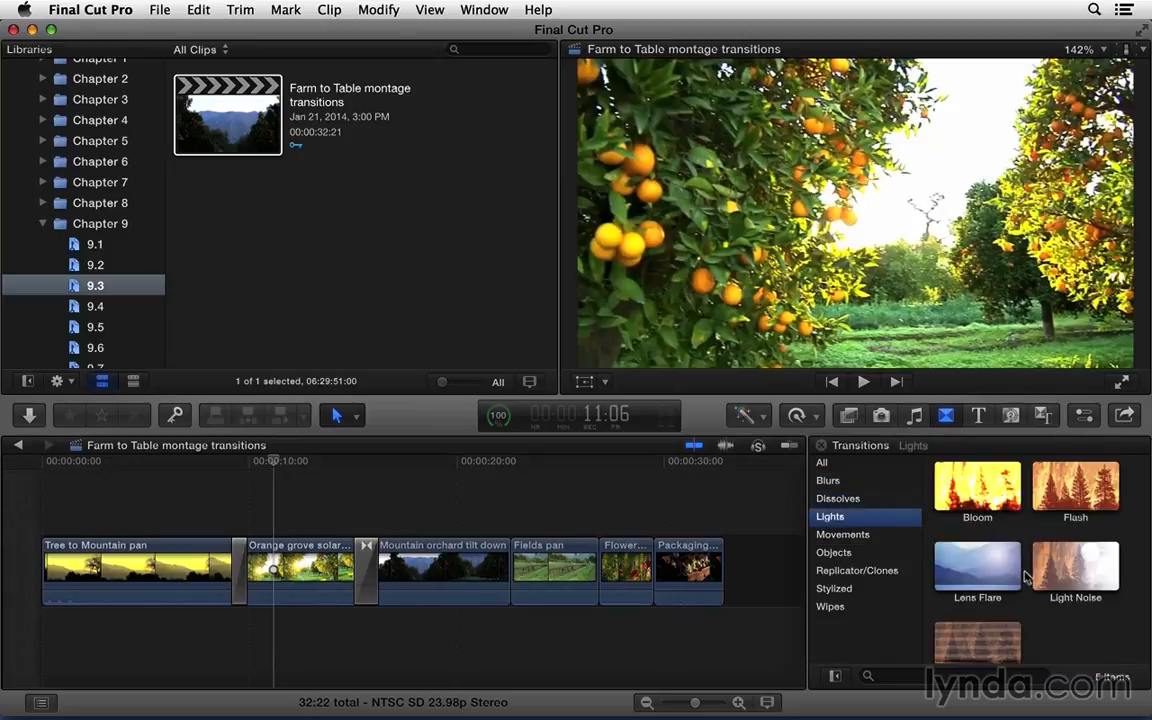
left_click_drag(1025, 575, 510, 556)
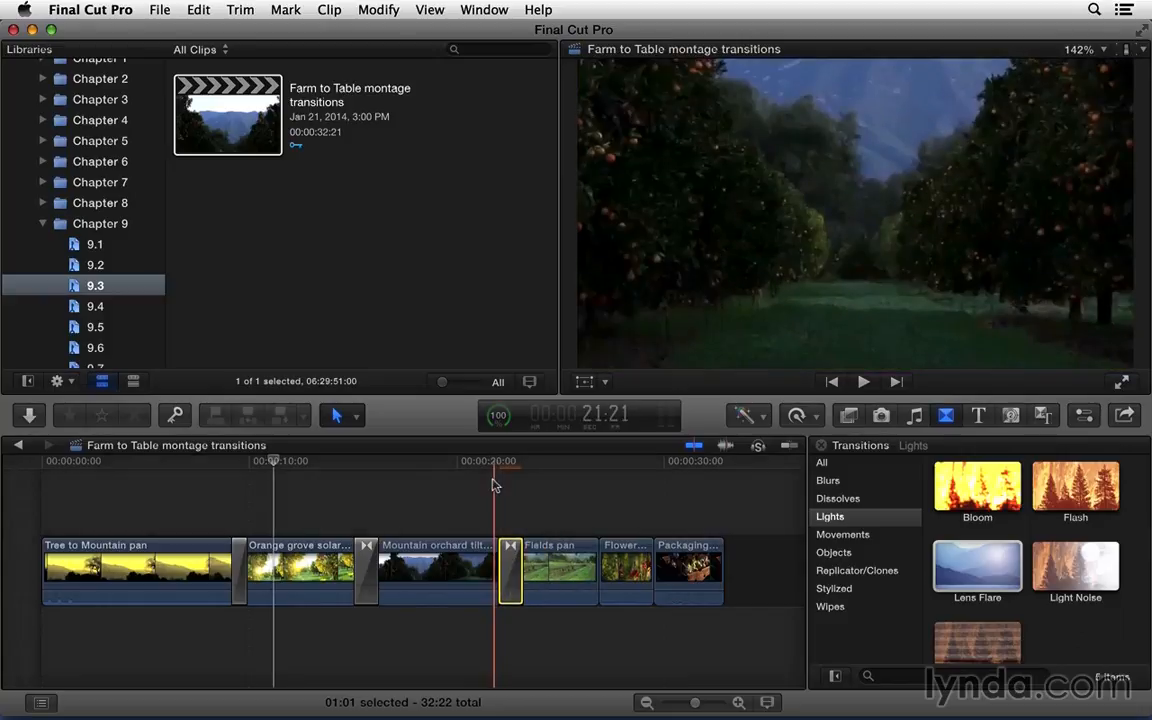
Step: Play back the Lens Flare transition leading into the Fields pan clip
left_click(498, 468)
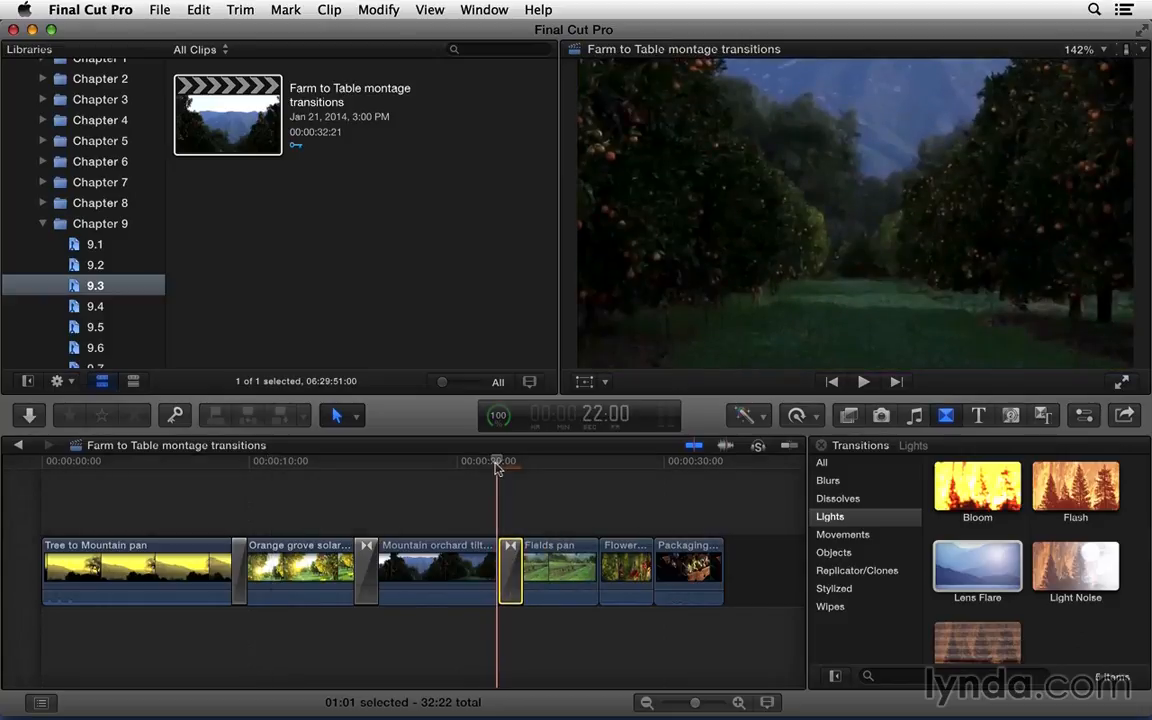
key("space")
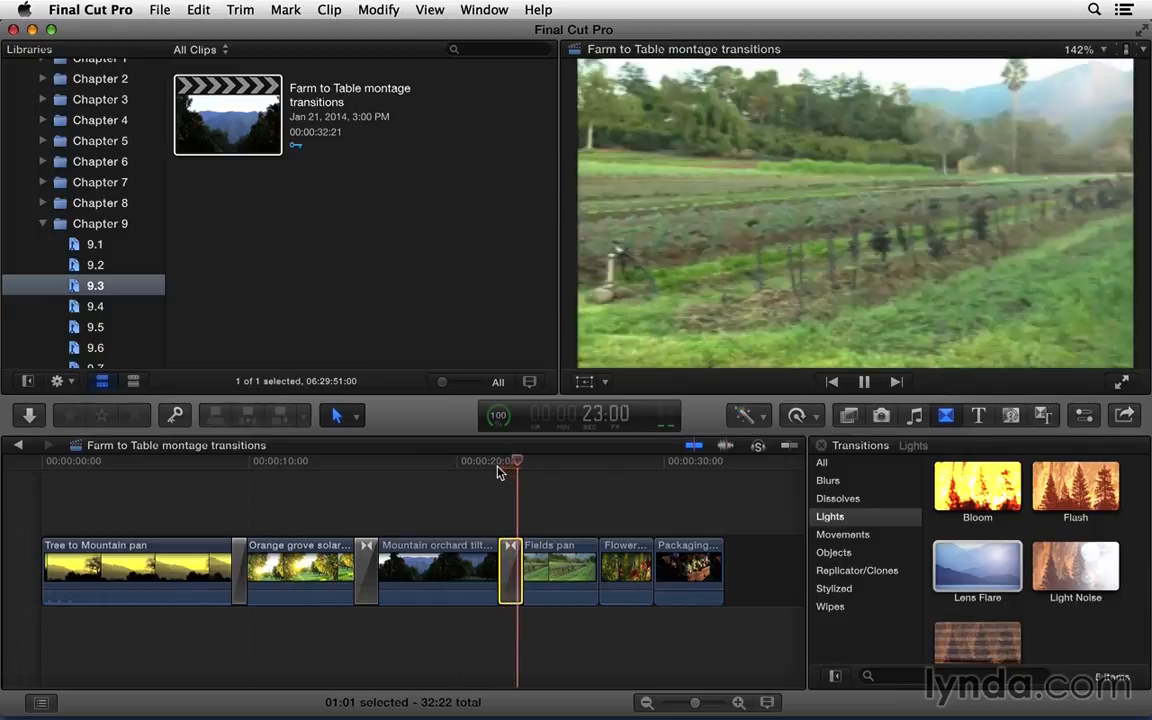
key("space")
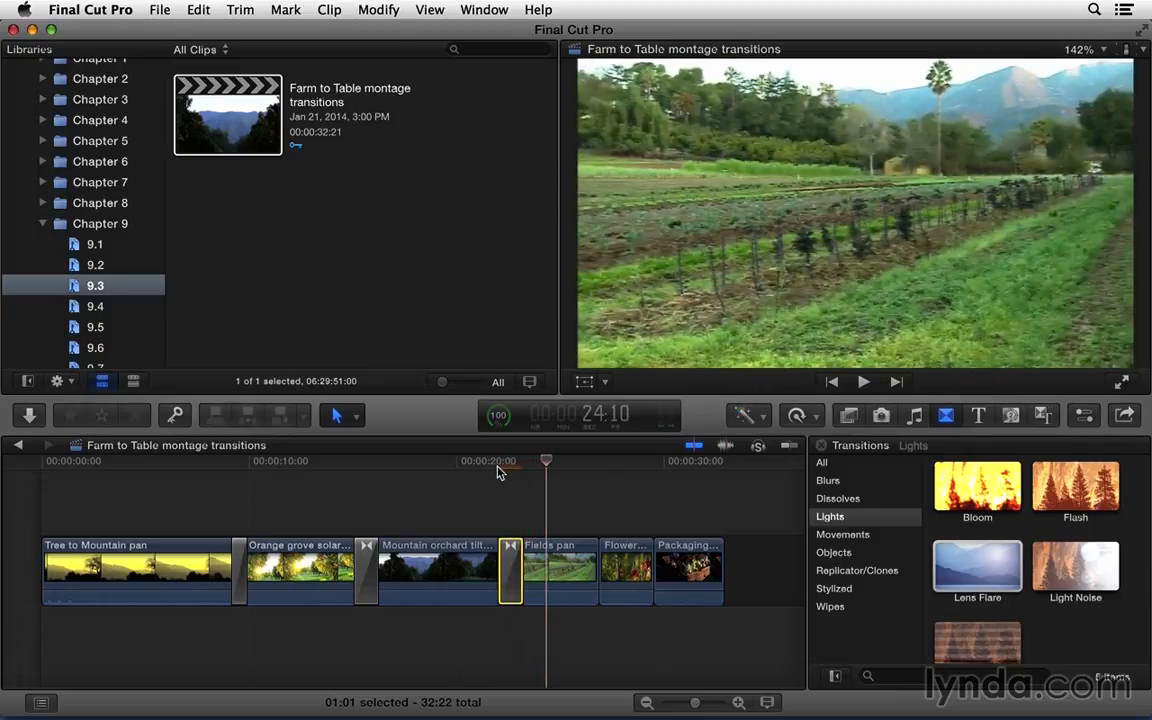
Step: Select the Lens Flare transition before Fields pan and show its settings in the inspector
left_click(509, 468)
left_click(510, 552)
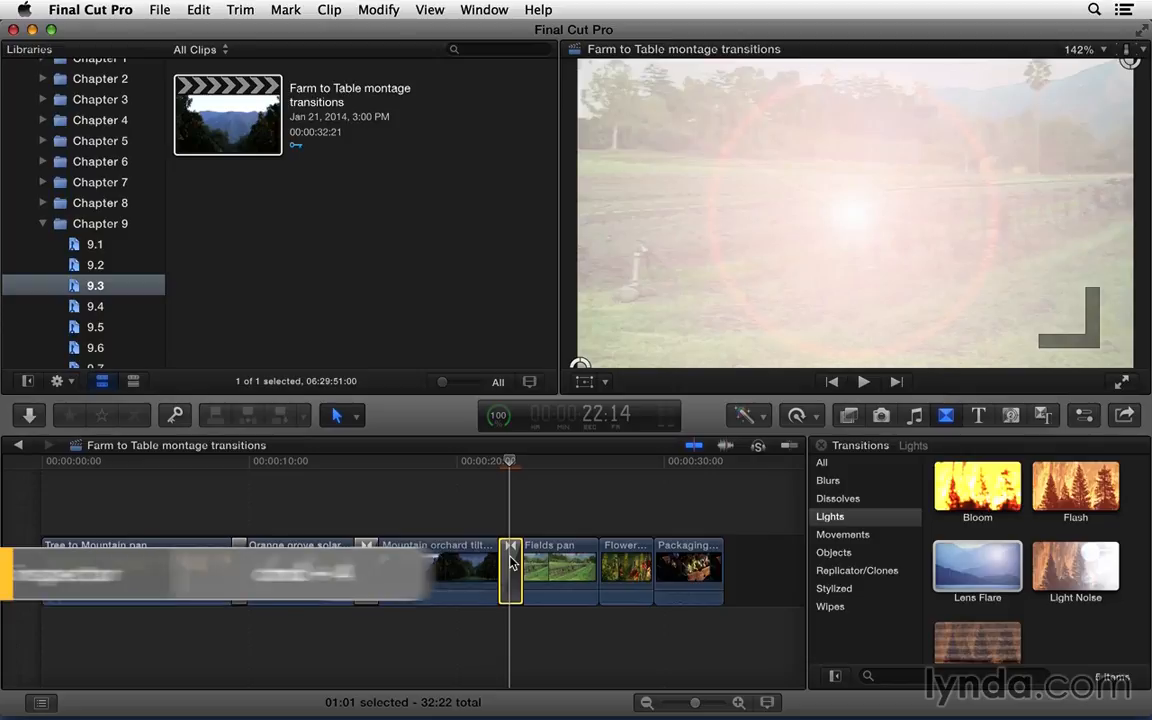
key("super+4")
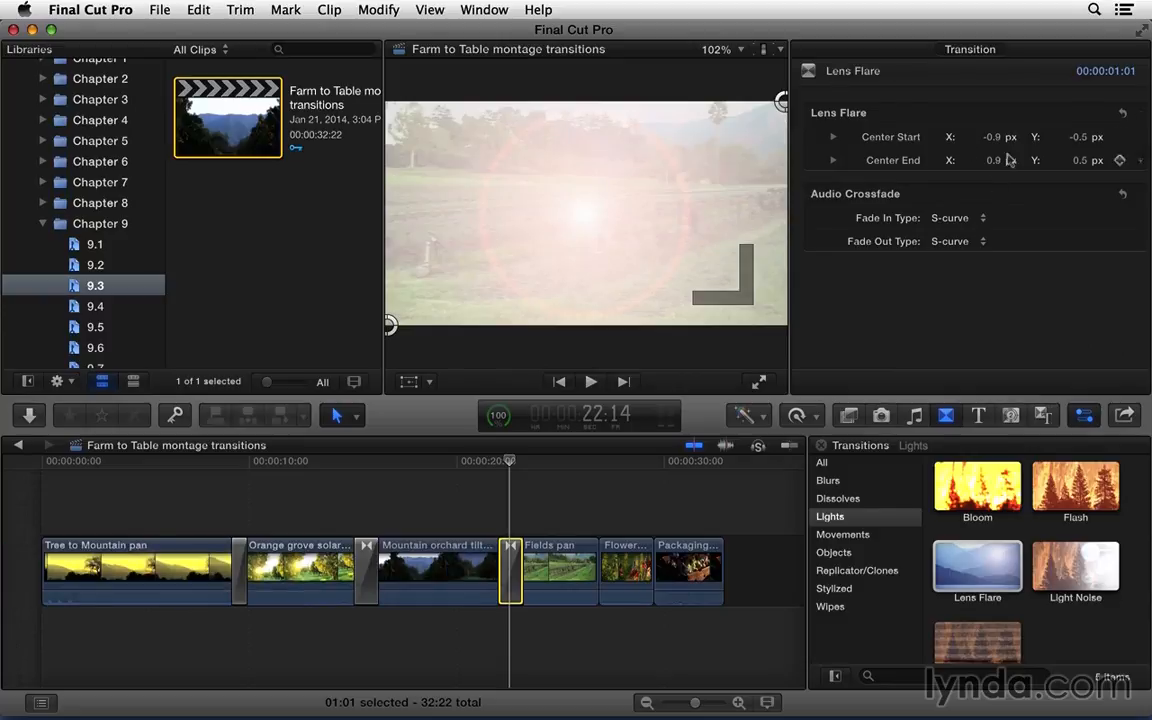
Step: Place the Fade To Color transition from the Dissolves category between Fields pan and Flower rack focus
scroll(1028, 516, "down", 2)
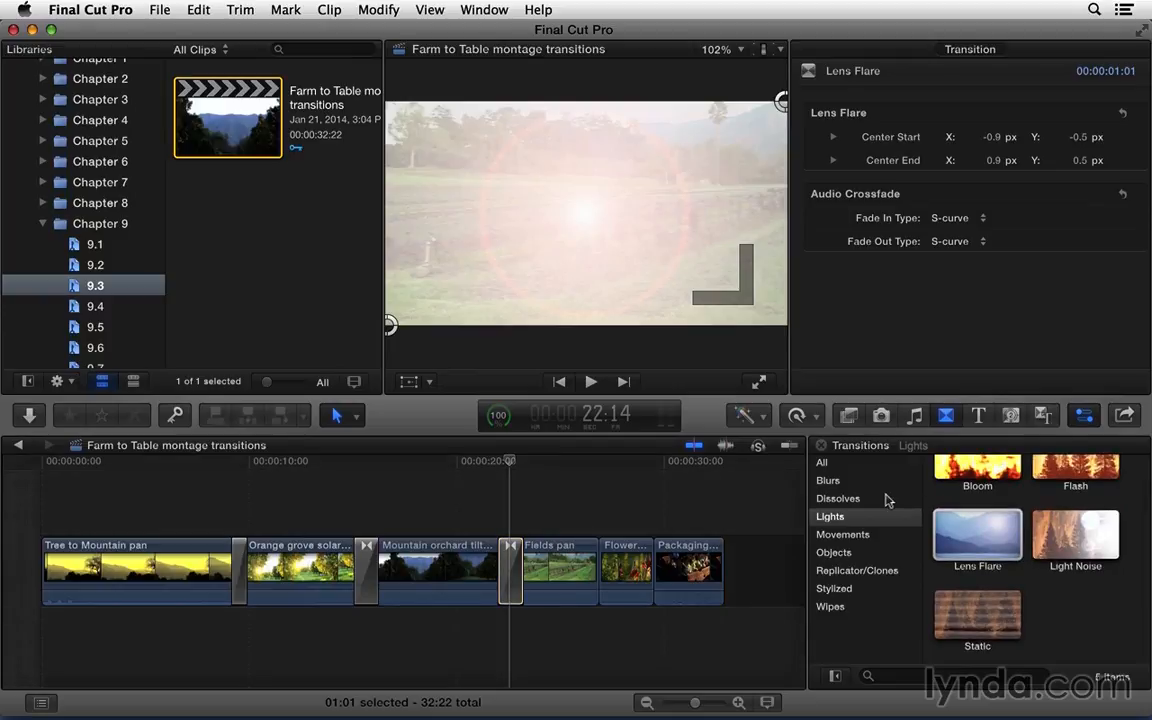
left_click(888, 499)
left_click_drag(1075, 487, 598, 545)
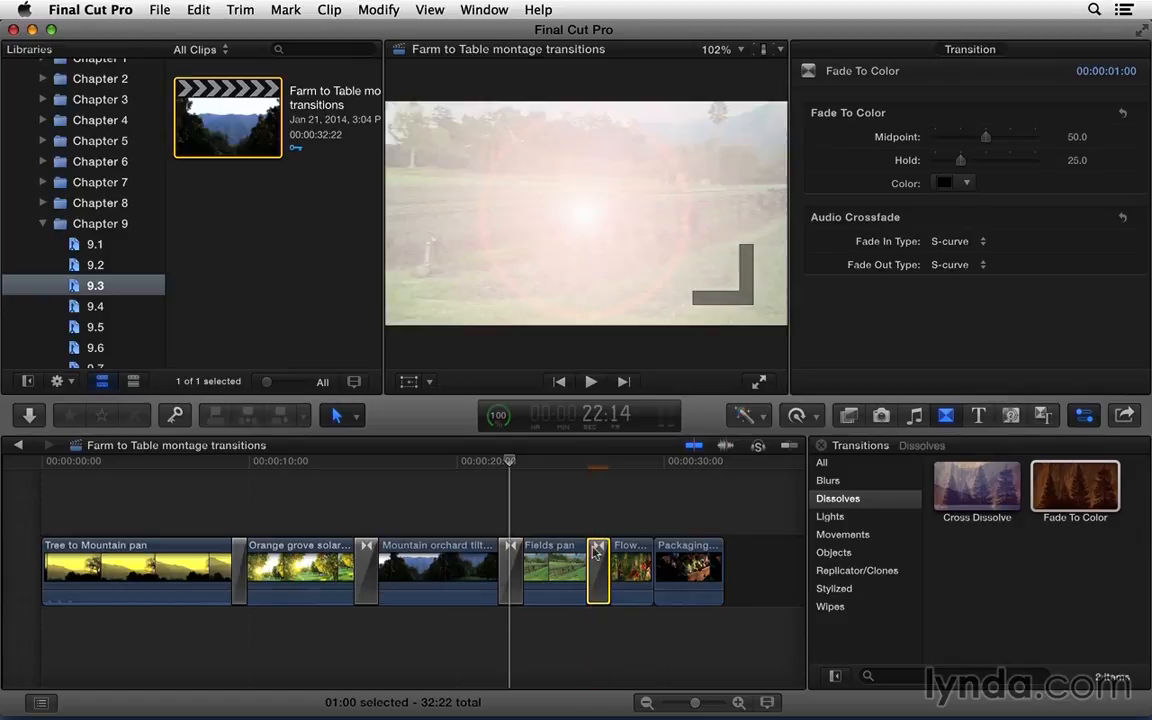
Step: Set the colour of the Fade To Color transition before Flower rack focus to white
left_click(598, 467)
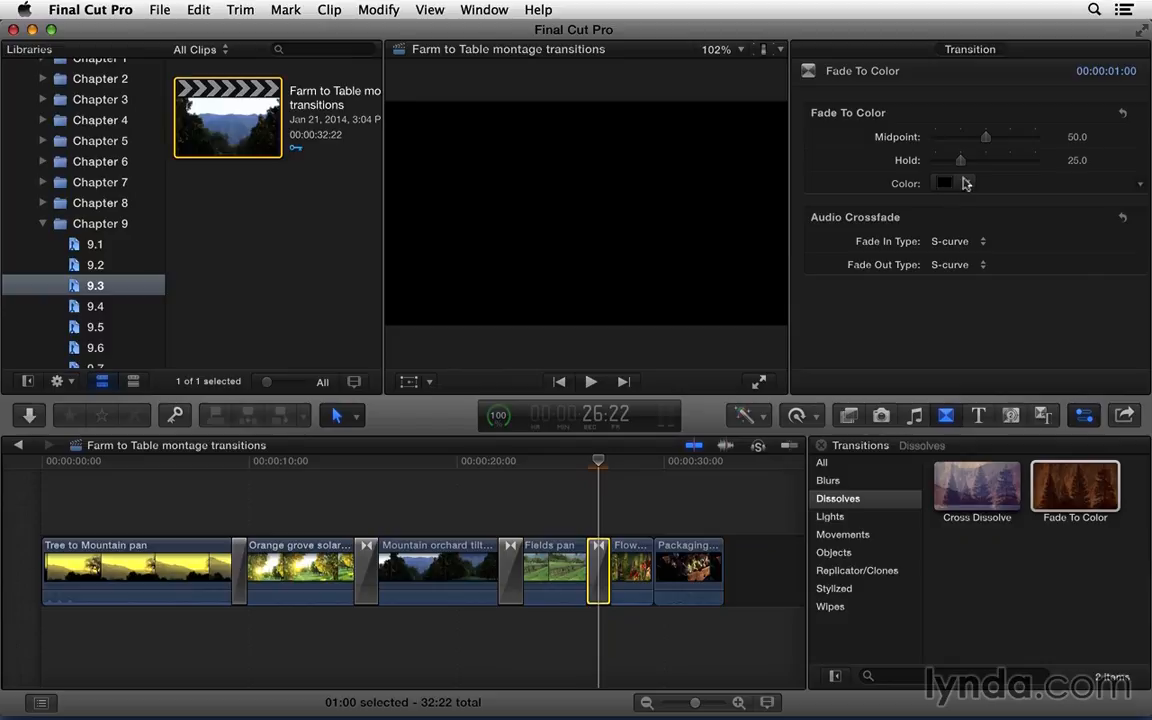
left_click(966, 183)
left_click(930, 210)
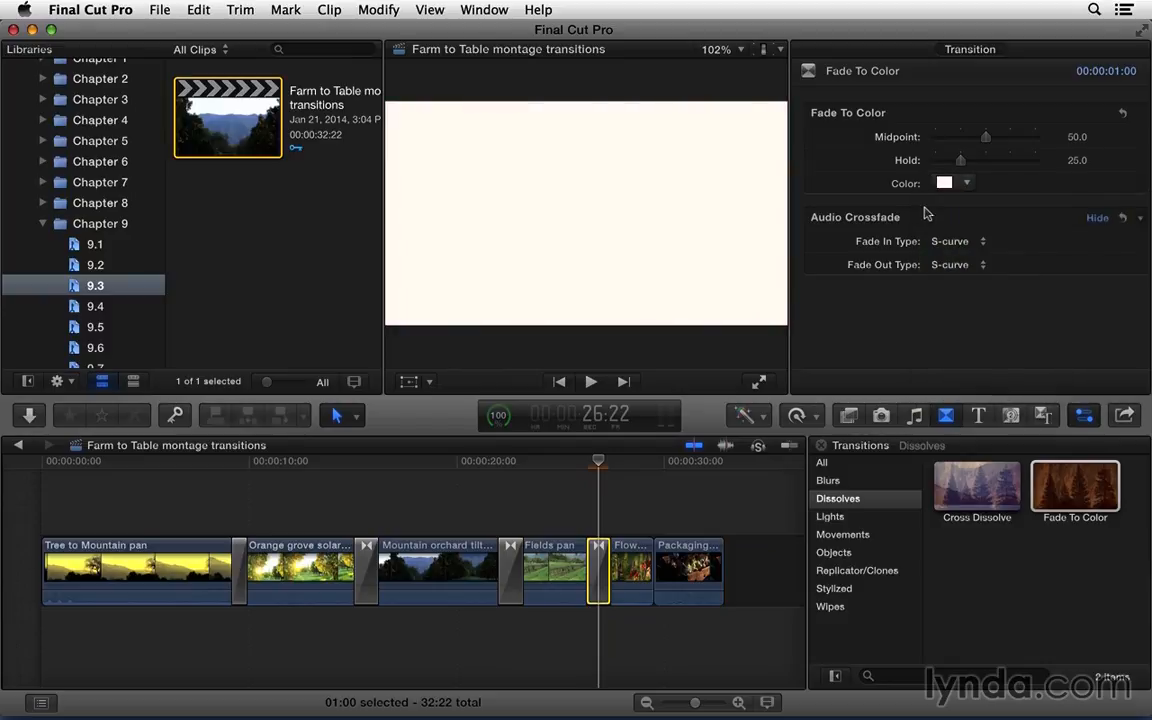
Step: Shorten the Fade To Color transition between Fields pan and Flower rack focus to 4 frames
left_click(601, 465)
key("super+equal")
key("super+equal")
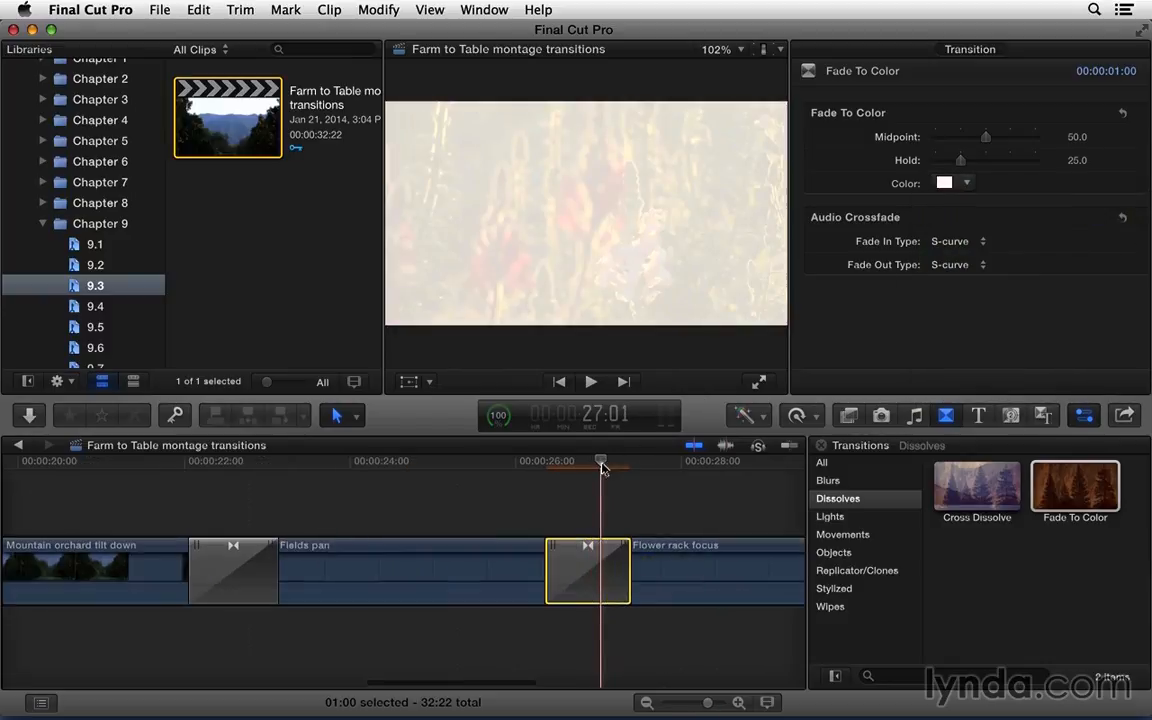
left_click_drag(628, 565, 594, 570)
Step: Play back the end of Fields pan through the shortened Fade To Color transition into Flower rack focus
left_click(545, 465)
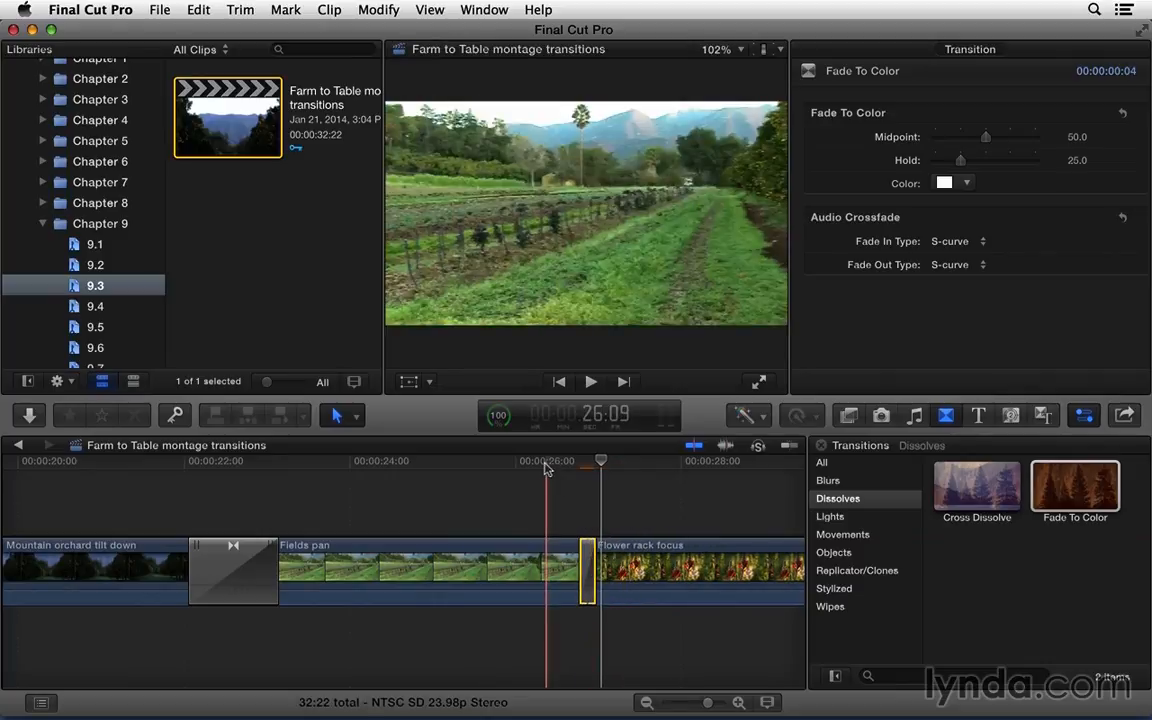
key("space")
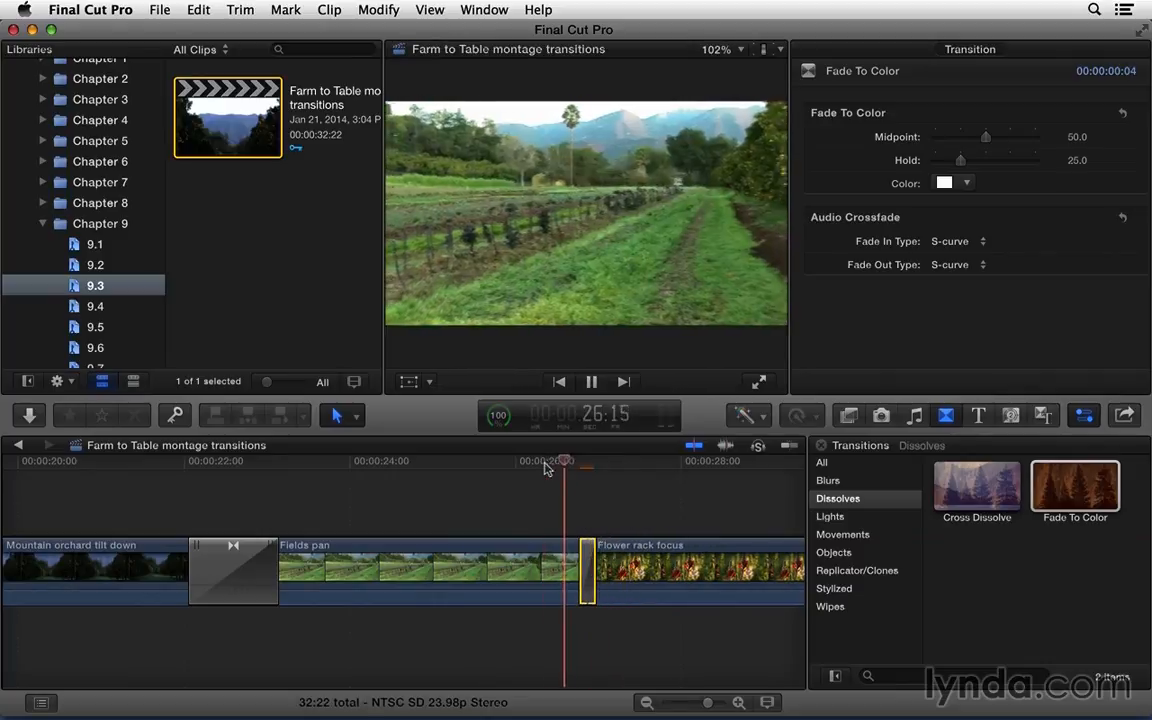
key("space")
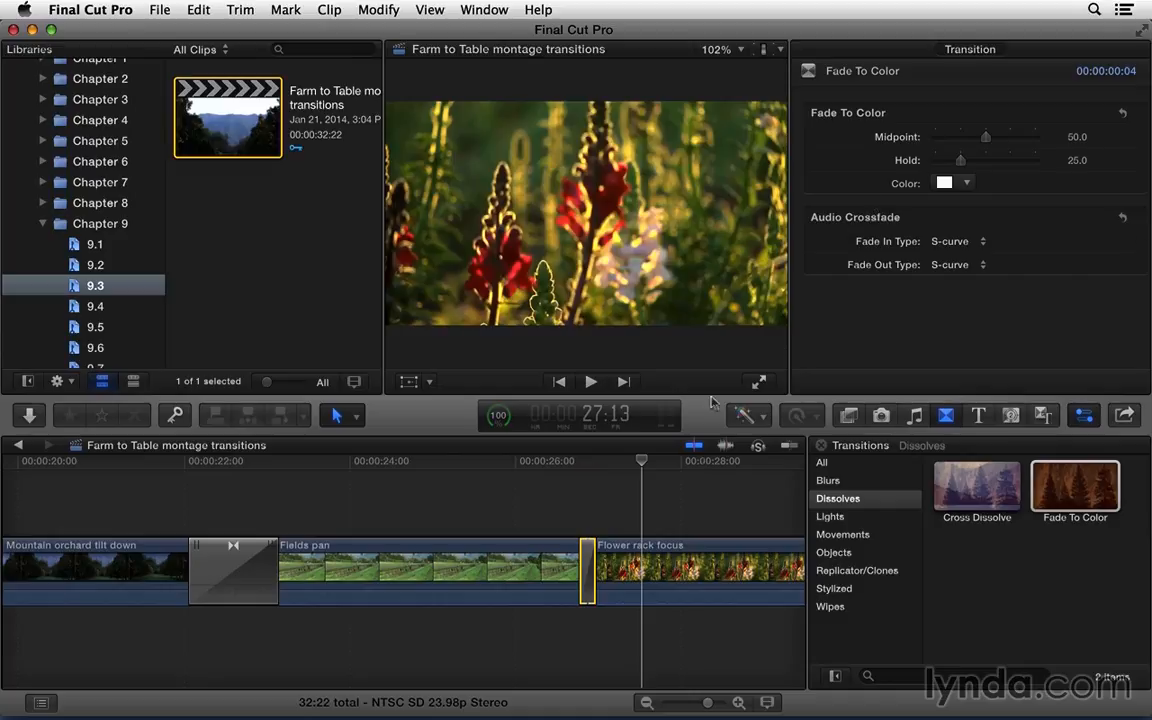
Step: Connect the Fields tilled and Fields rack focus clips from the Farm Scenery collection above the primary storyline, starting over Tree to Mountain pan
left_click(683, 493)
key("shift+z")
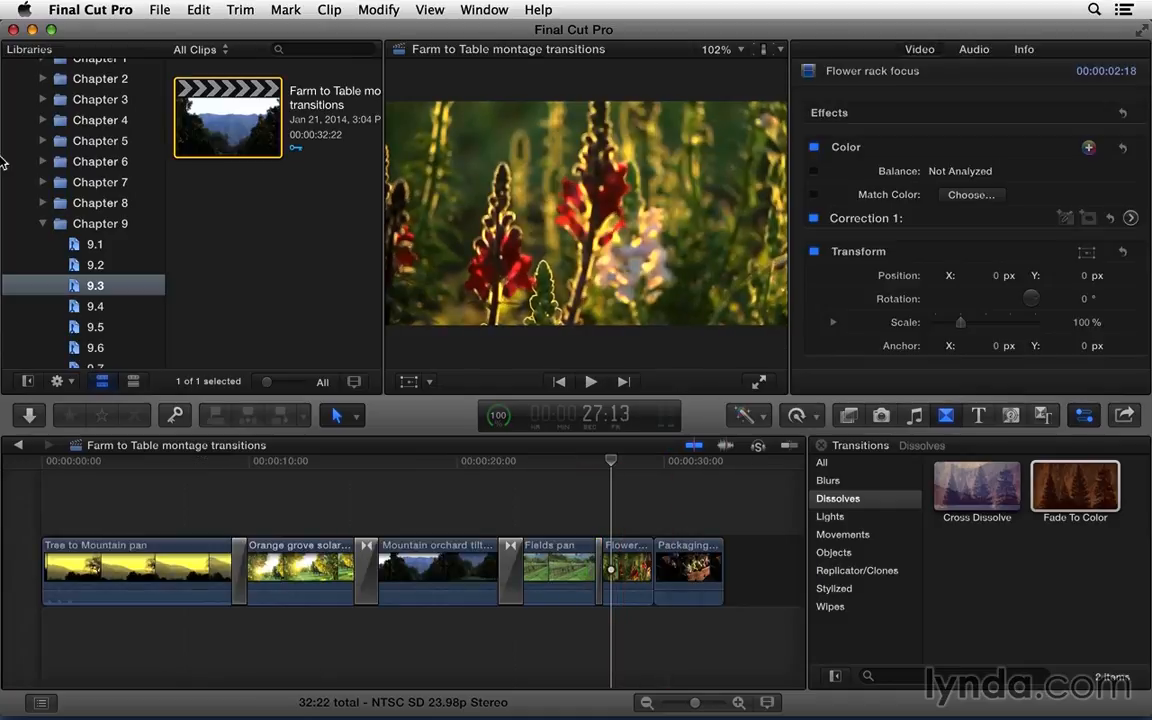
scroll(31, 216, "up", 5)
left_click(30, 132)
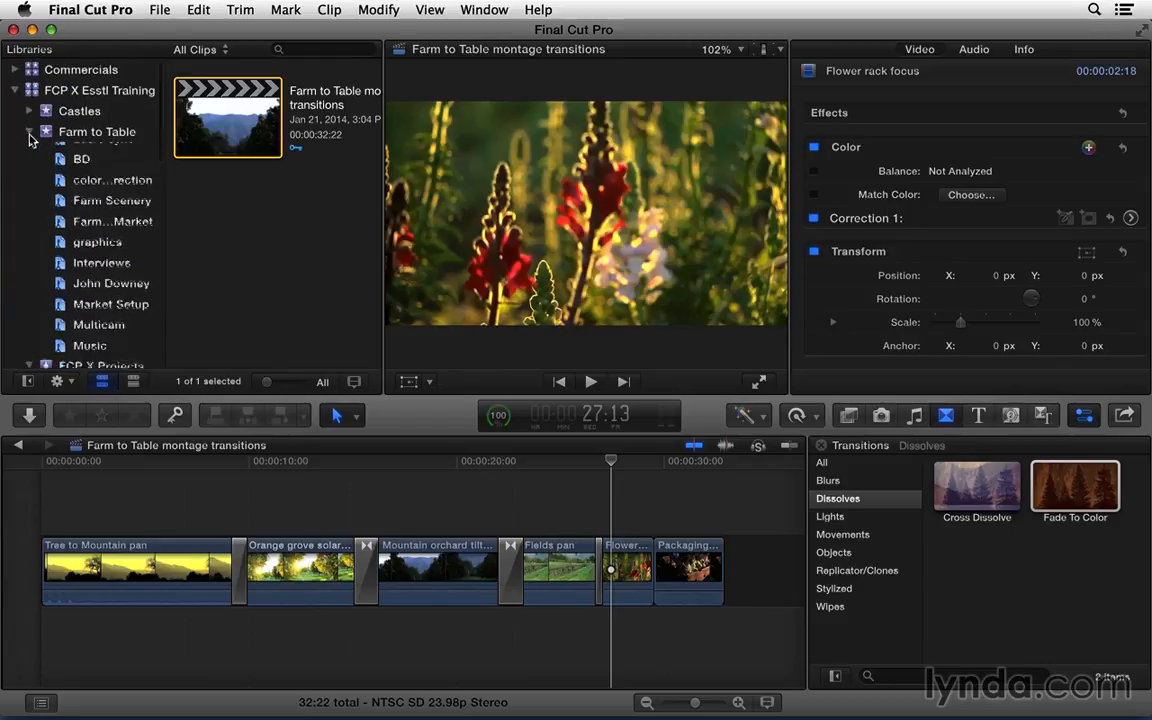
left_click(98, 218)
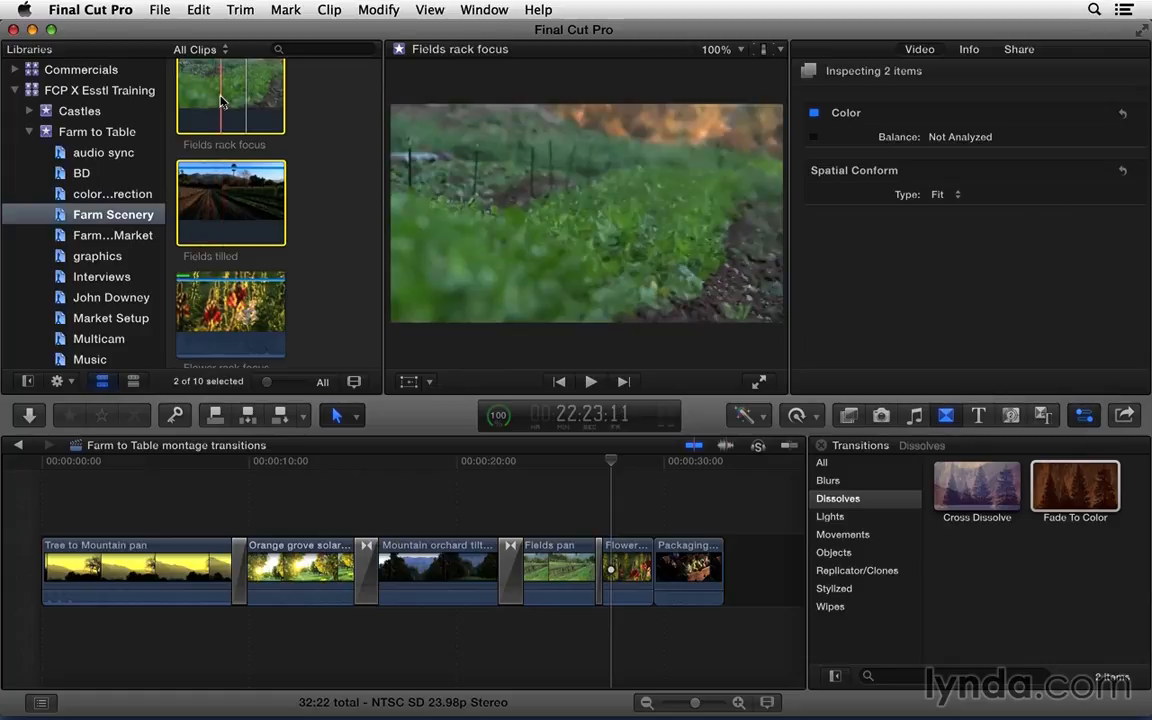
left_click_drag(199, 97, 148, 496)
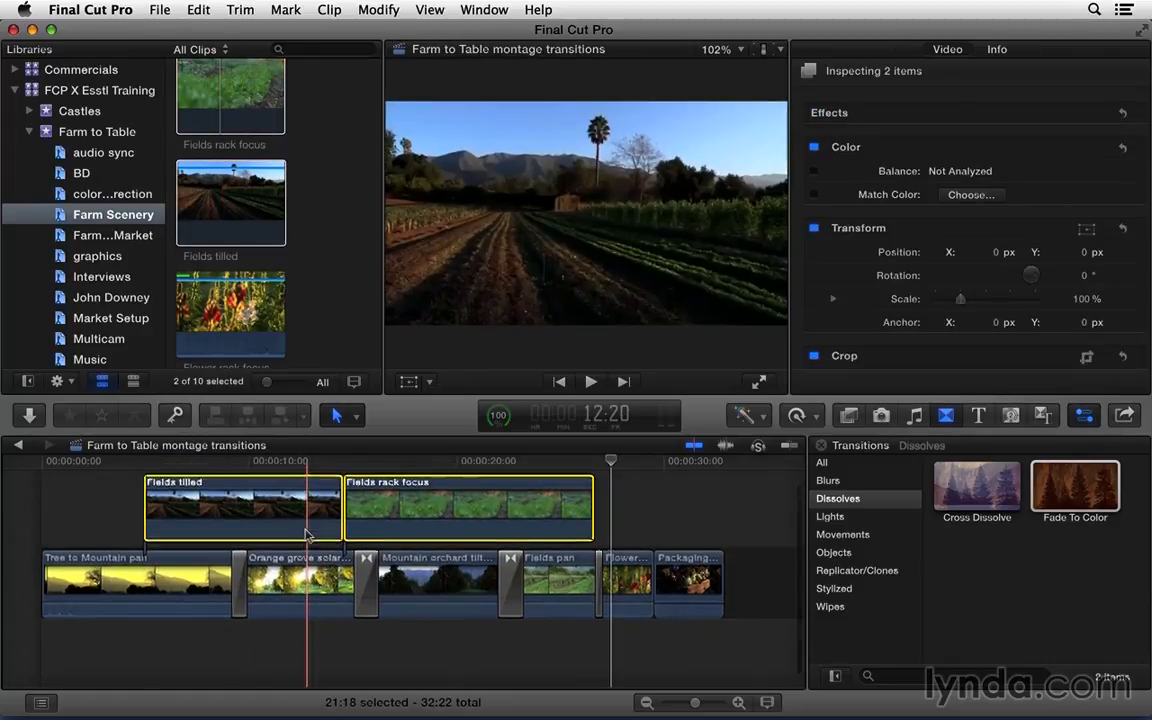
Step: Try to place the Fade To Color transition between the connected clips Fields tilled and Fields rack focus
left_click(341, 466)
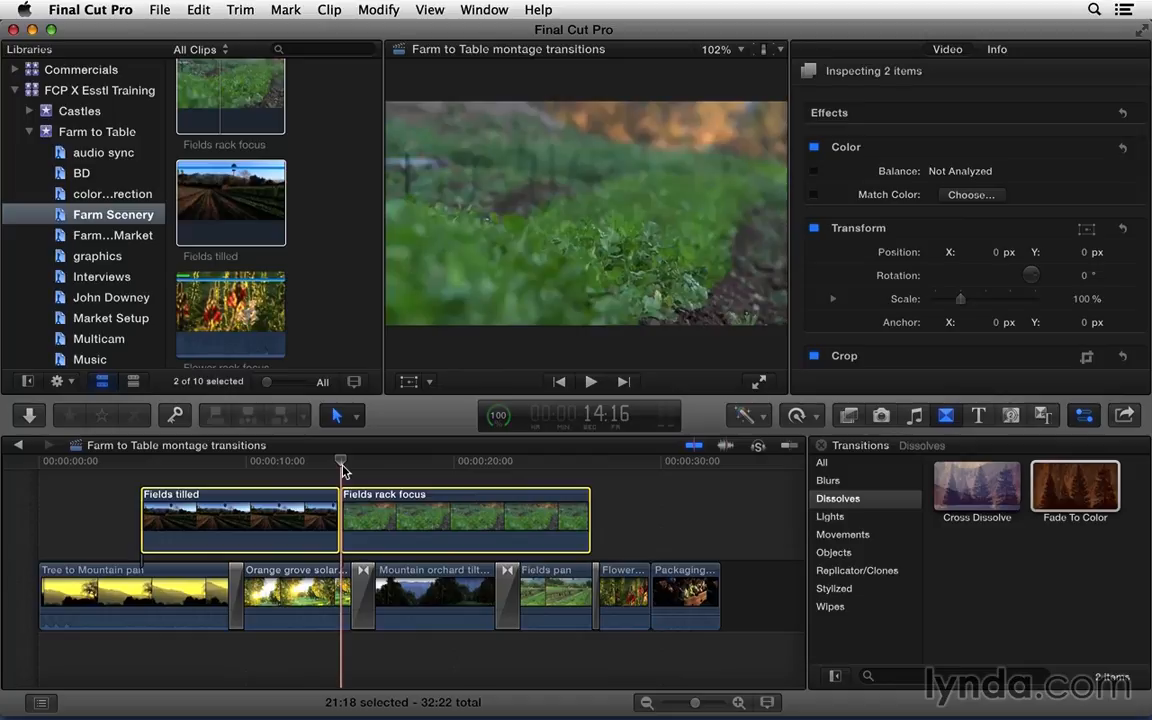
left_click(965, 537)
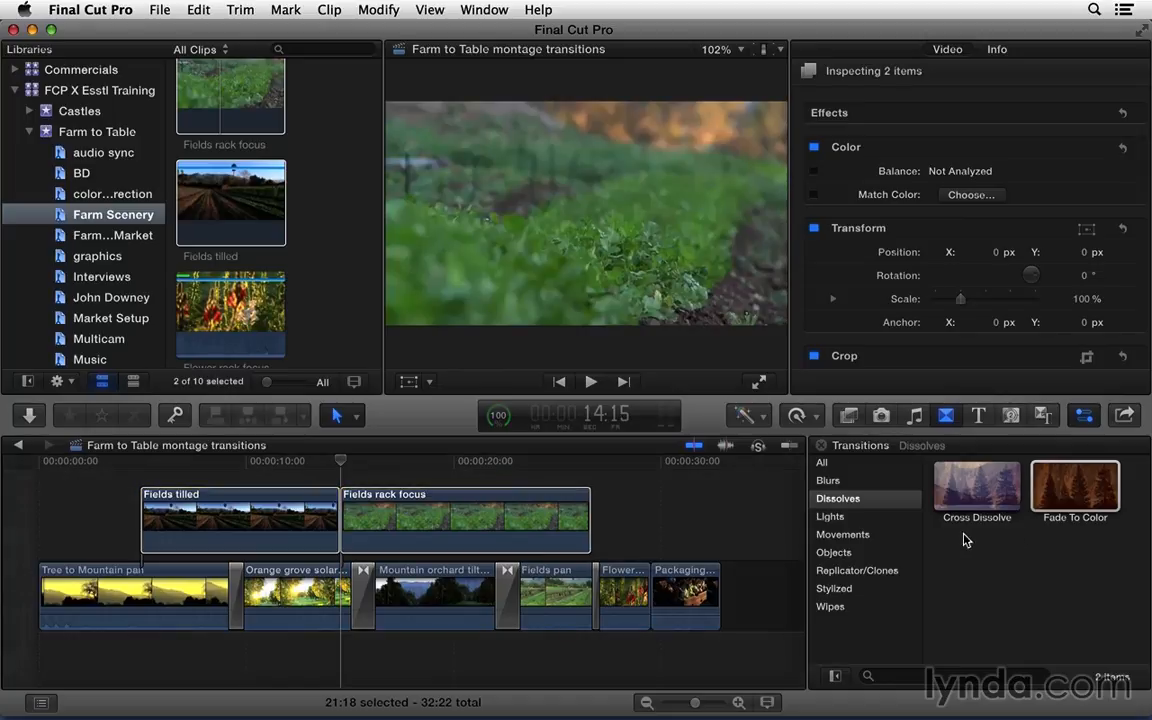
left_click(1058, 498)
mouse_move(1058, 498)
left_mouse_down()
mouse_move(990, 476)
mouse_move(760, 500)
mouse_move(470, 478)
mouse_move(330, 511)
mouse_move(1065, 512)
left_mouse_up()
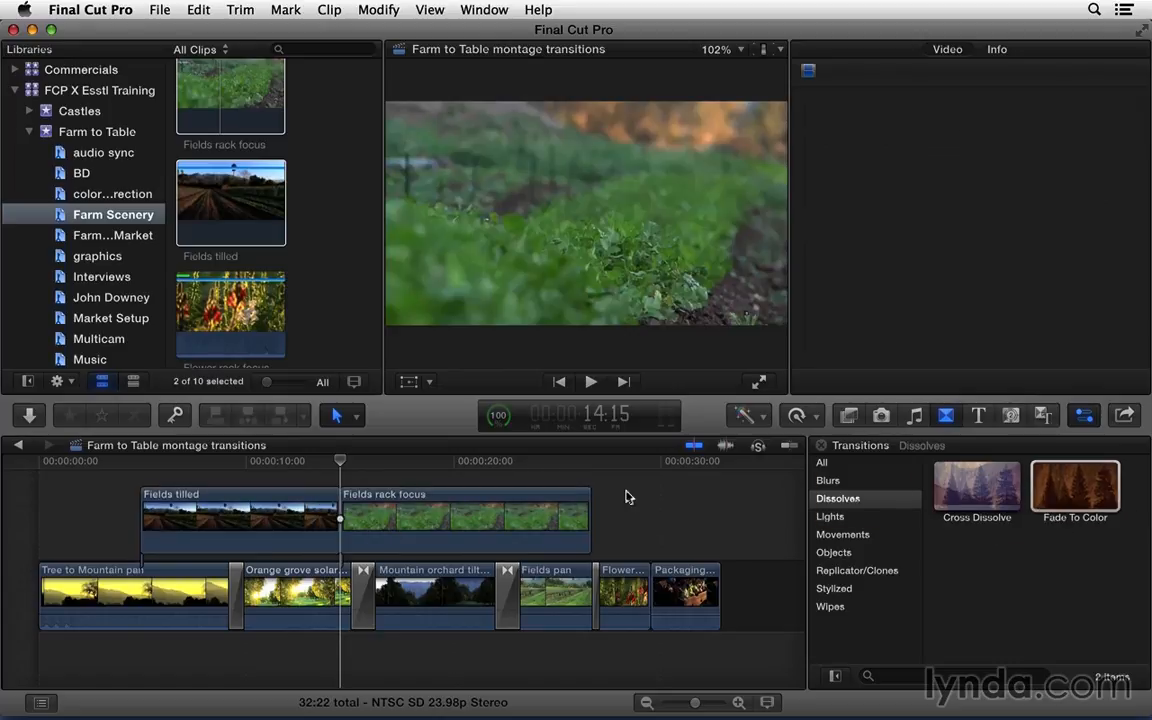
Step: Group the connected clips Fields tilled and Fields rack focus into a storyline and place a Fade To Color transition between them
left_click_drag(324, 481, 391, 511)
right_click(391, 513)
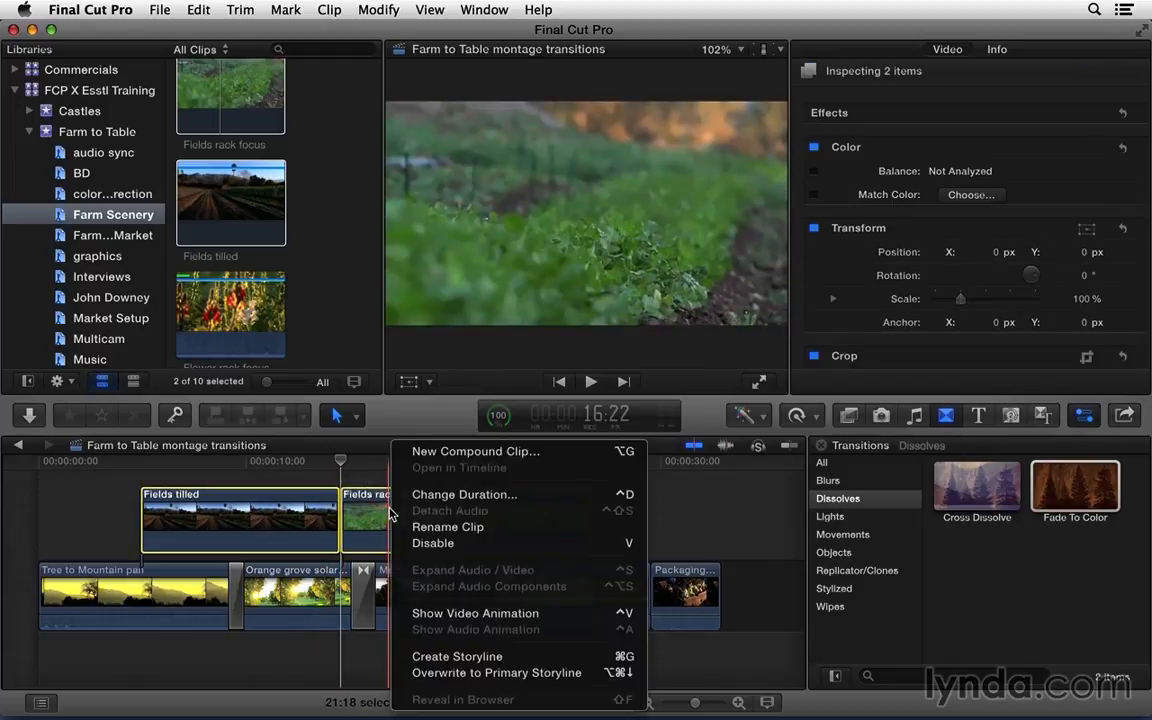
left_click(457, 656)
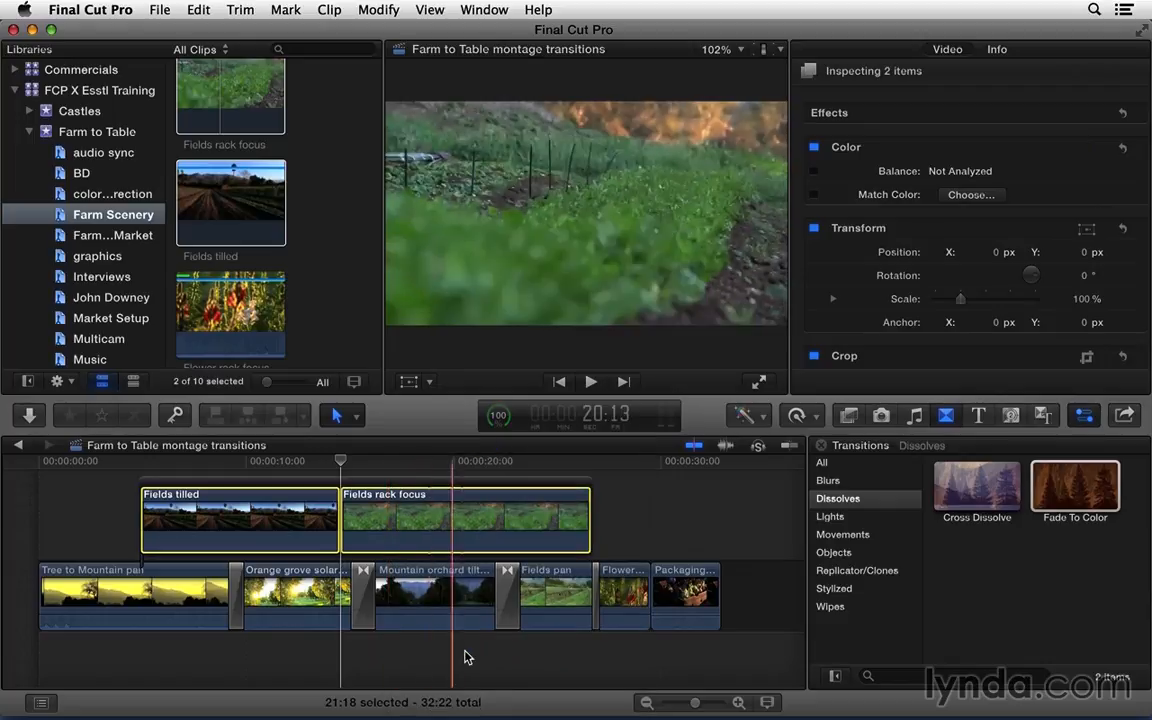
left_click(618, 595)
left_click_drag(1051, 490, 336, 505)
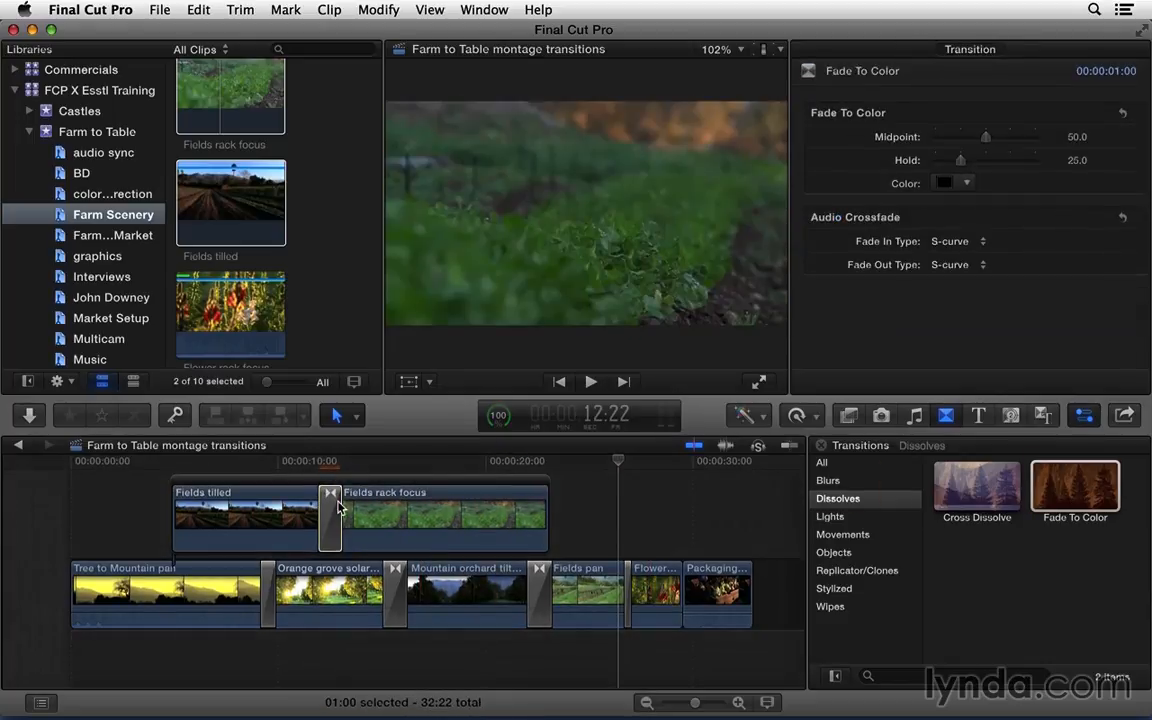
Step: Delete the connected storyline containing Fields tilled and Fields rack focus
left_click(310, 480)
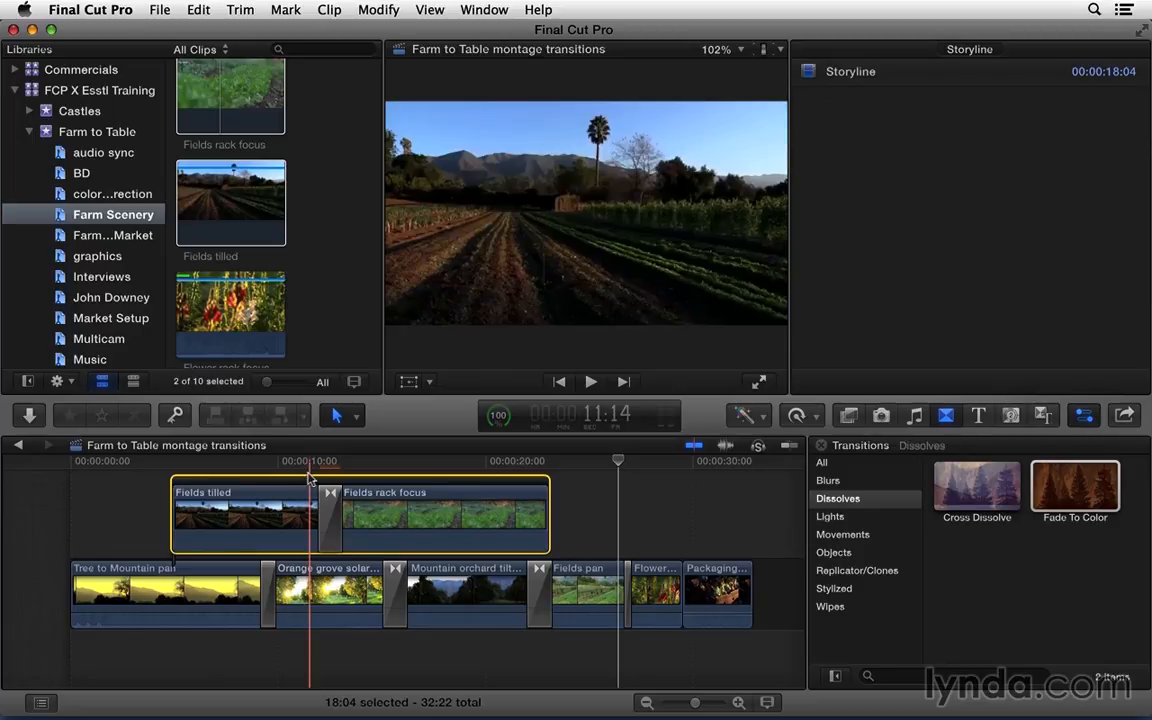
key("Delete")
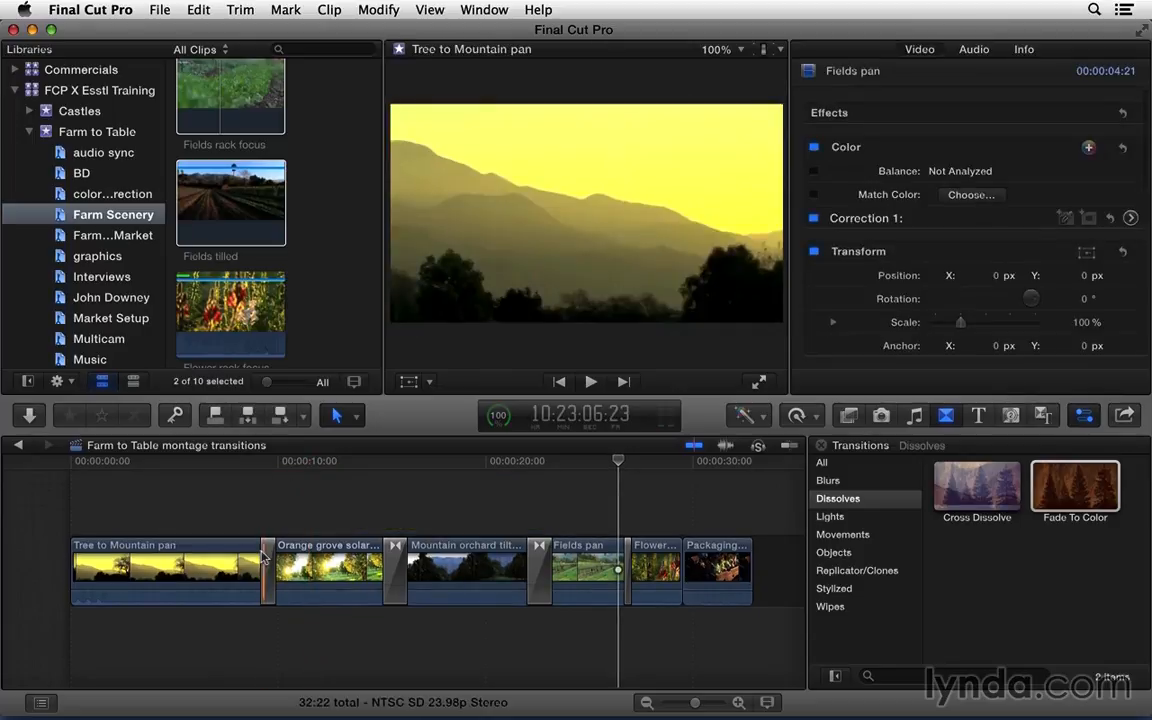
Step: Delete all four transitions from the primary storyline and return the playhead to the start of the project
left_click(267, 560)
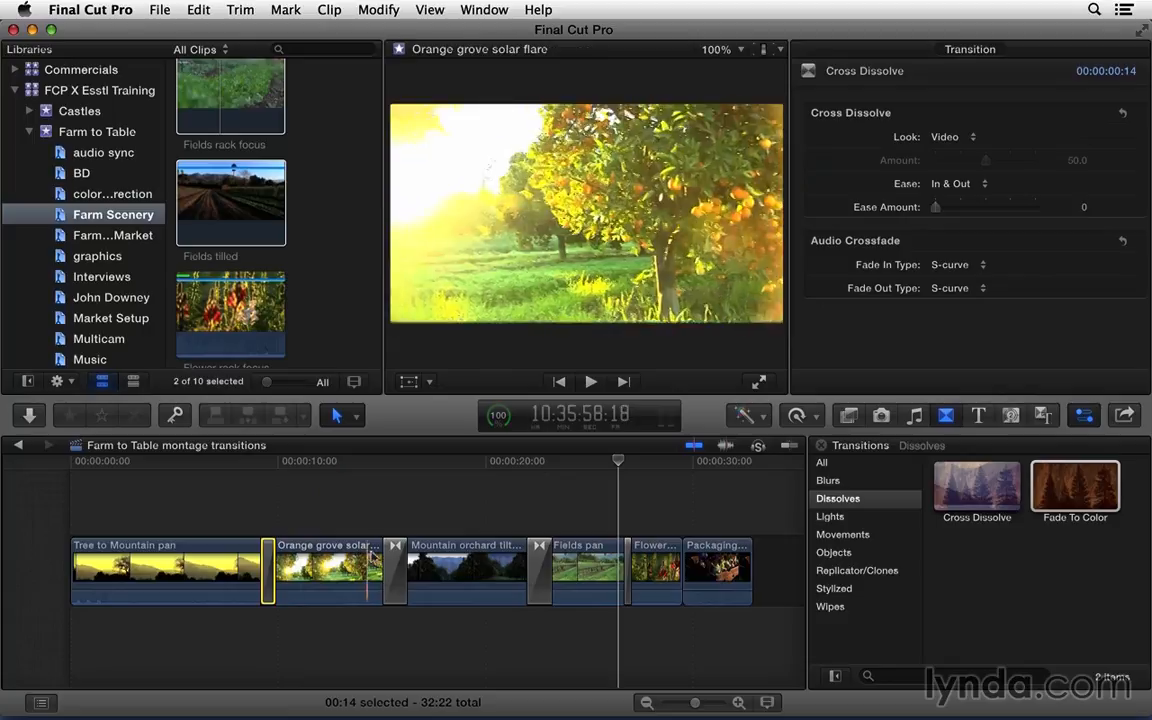
left_click(395, 565, "super")
left_click(539, 565, "super")
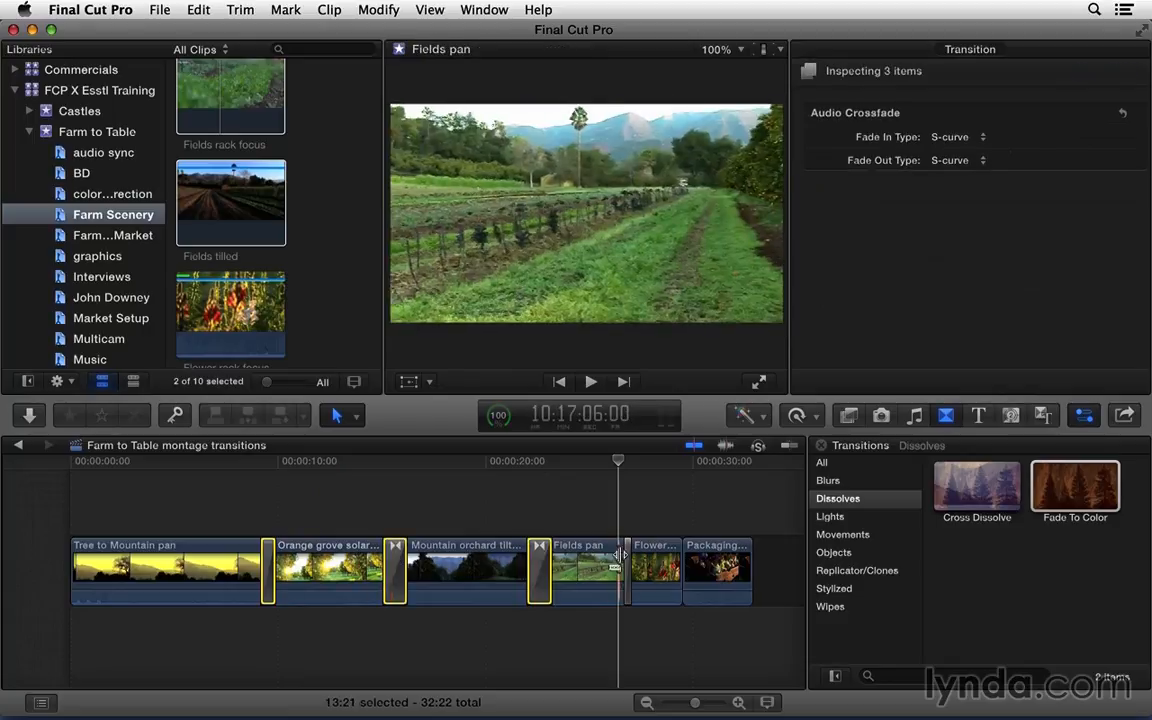
left_click(627, 565, "super")
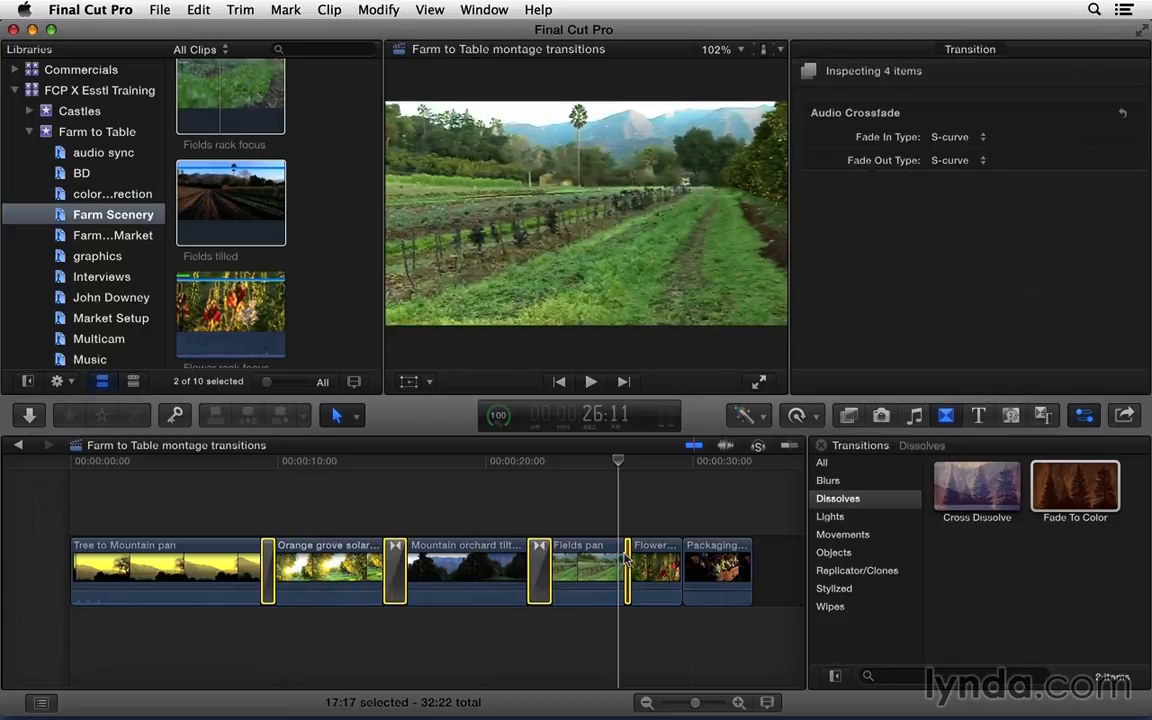
key("Delete")
left_click_drag(322, 460, 55, 470)
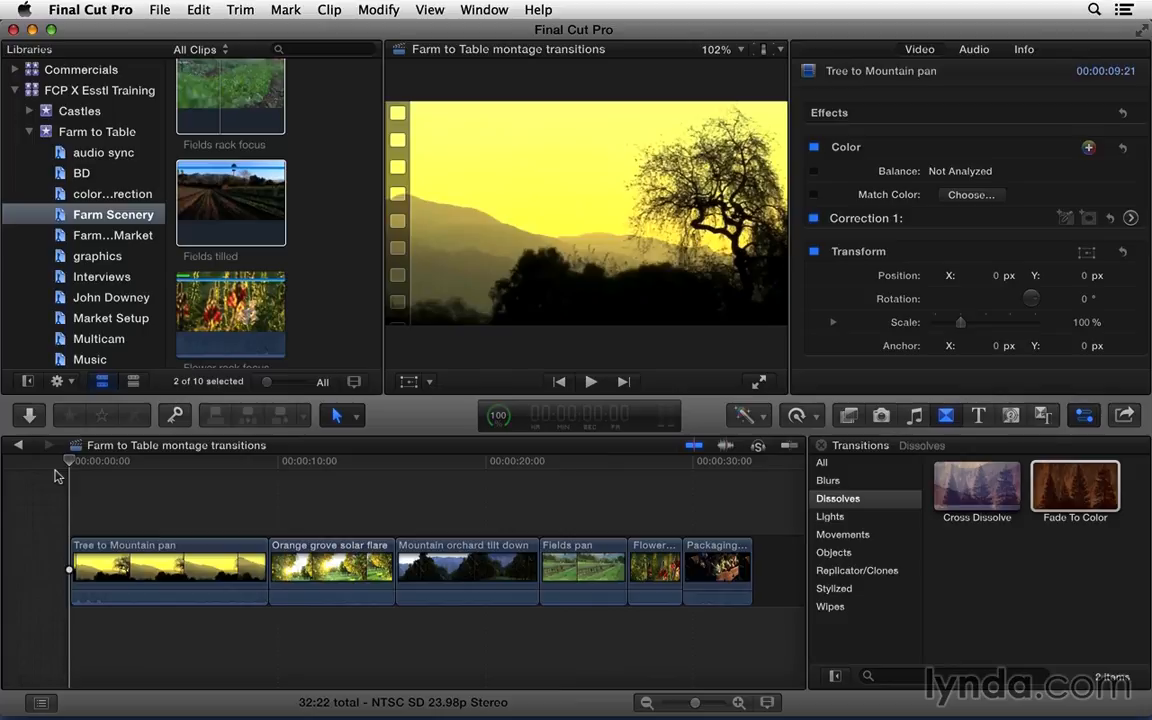
Step: In the Precision Editor, extend the start of Orange grove solar flare at its cut with Tree to Mountain pan, to a 6:17 clip duration
left_click(266, 565)
double_click(267, 565)
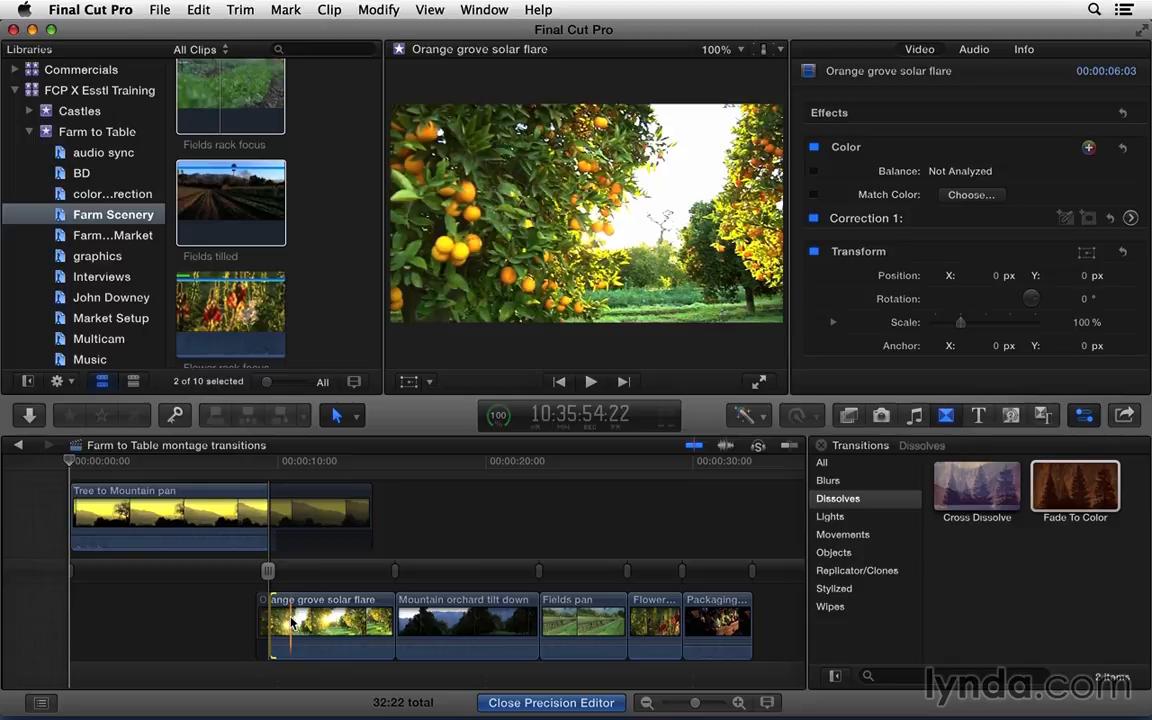
left_click(291, 622)
left_click_drag(291, 622, 303, 622)
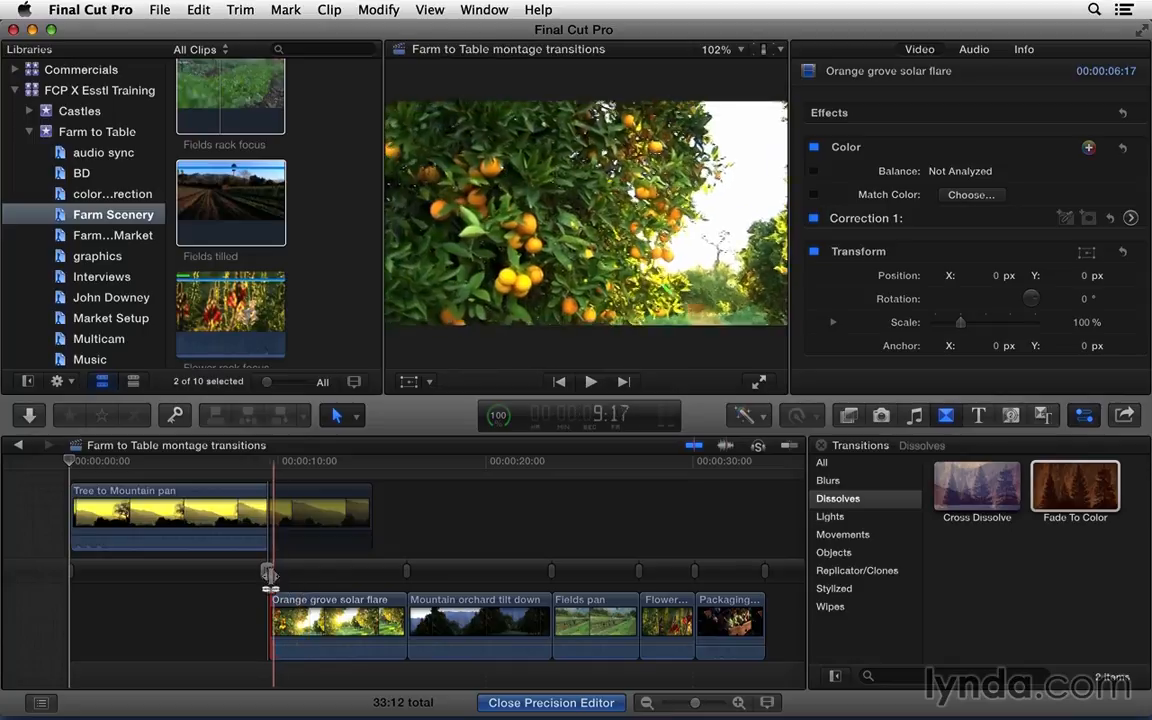
double_click(267, 571)
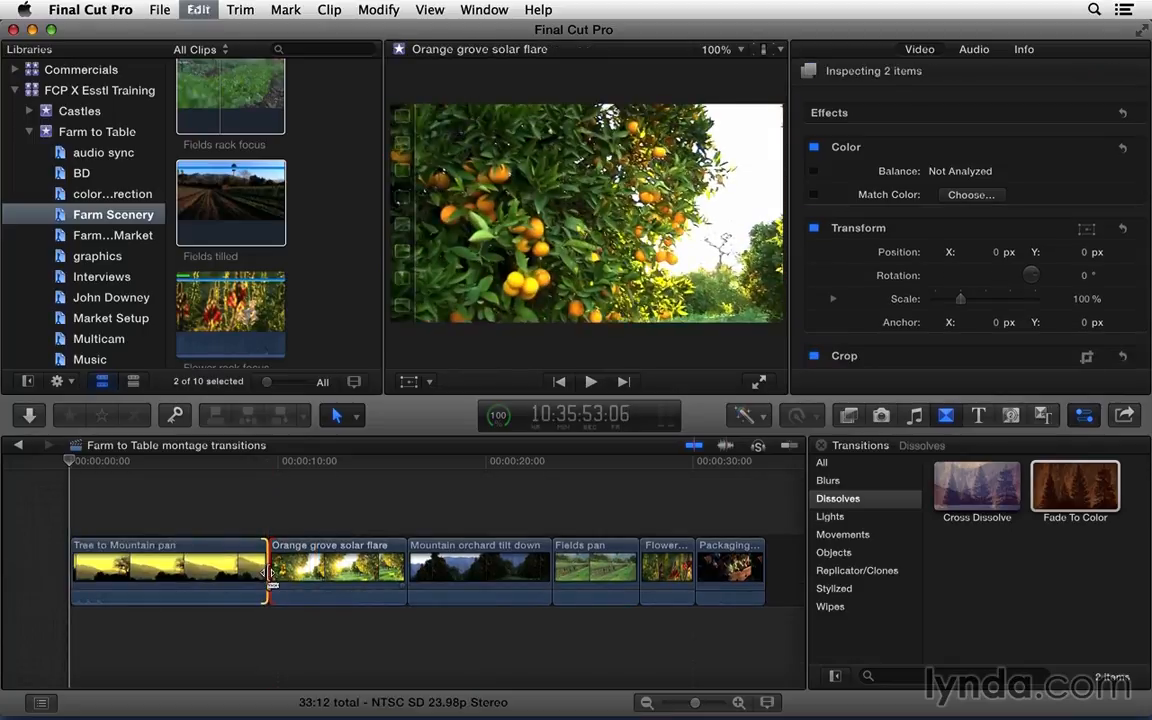
Step: Add the default transition between Tree to Mountain pan and Orange grove solar flare, allowing the media to overlap with a ripple trim
key("super+t")
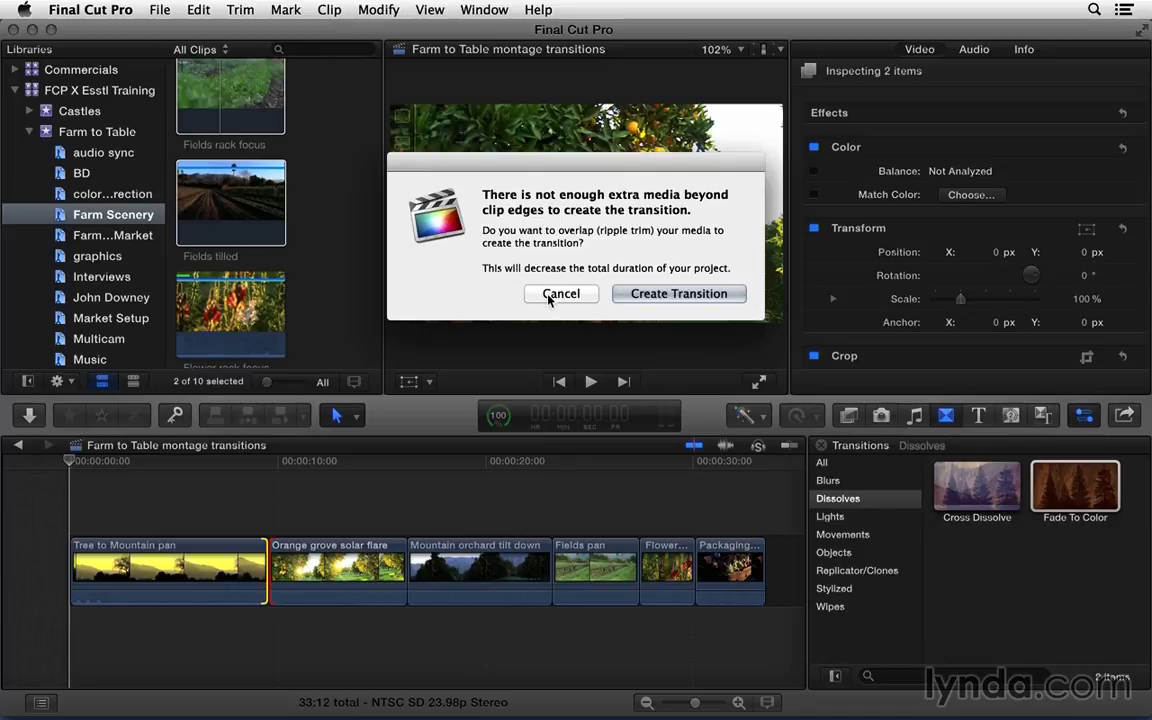
left_click(636, 294)
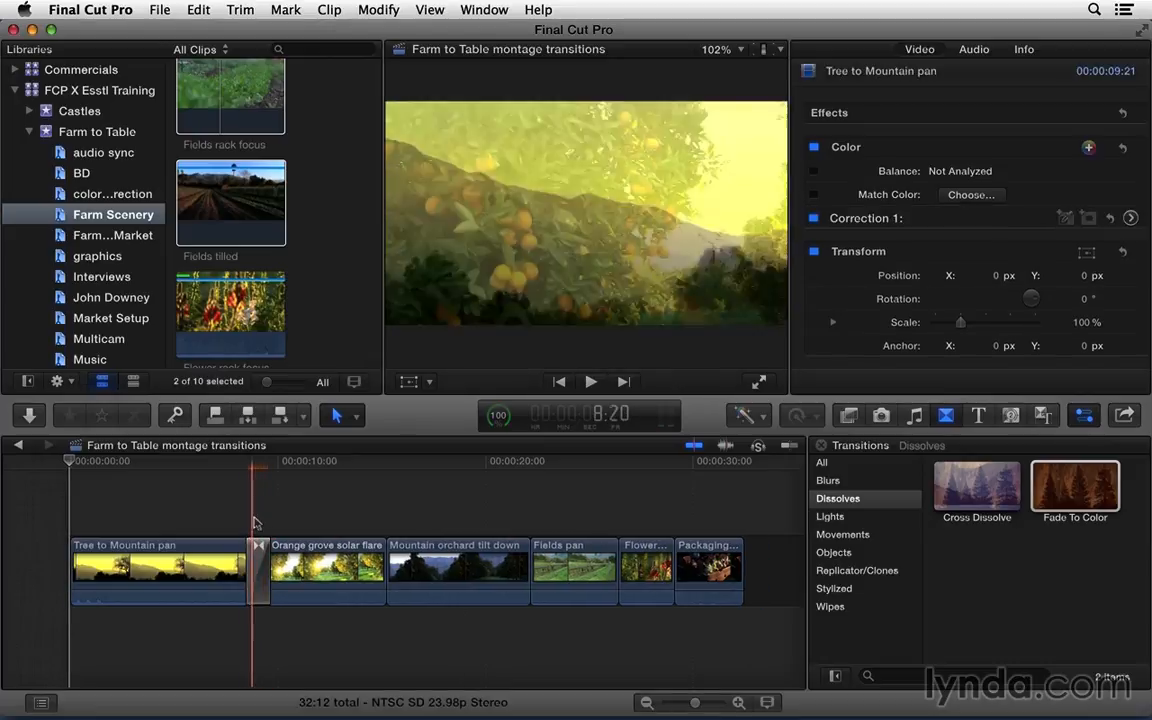
key("Left")
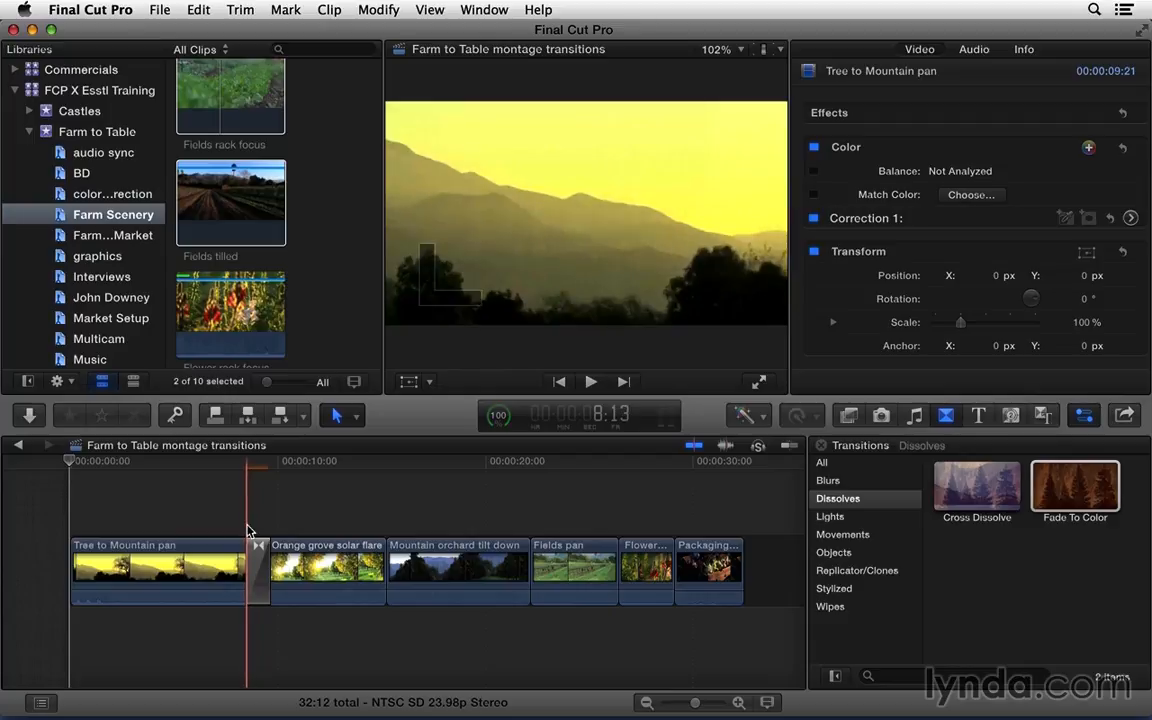